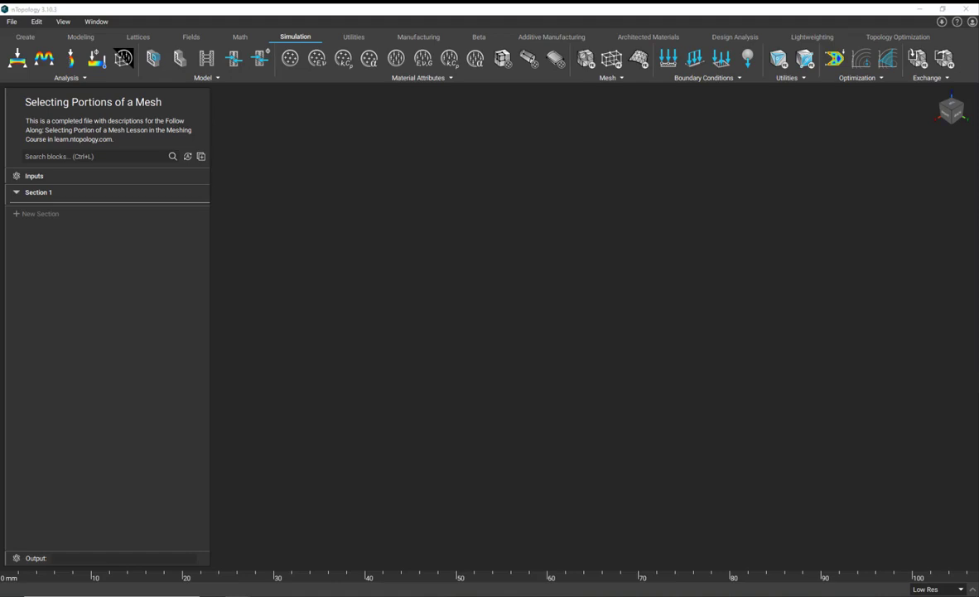
Import the pipe.obj mesh from the Training folder in millimetres and fit the whole part in view
{"action": "left_click", "coordinate": [354, 38]}
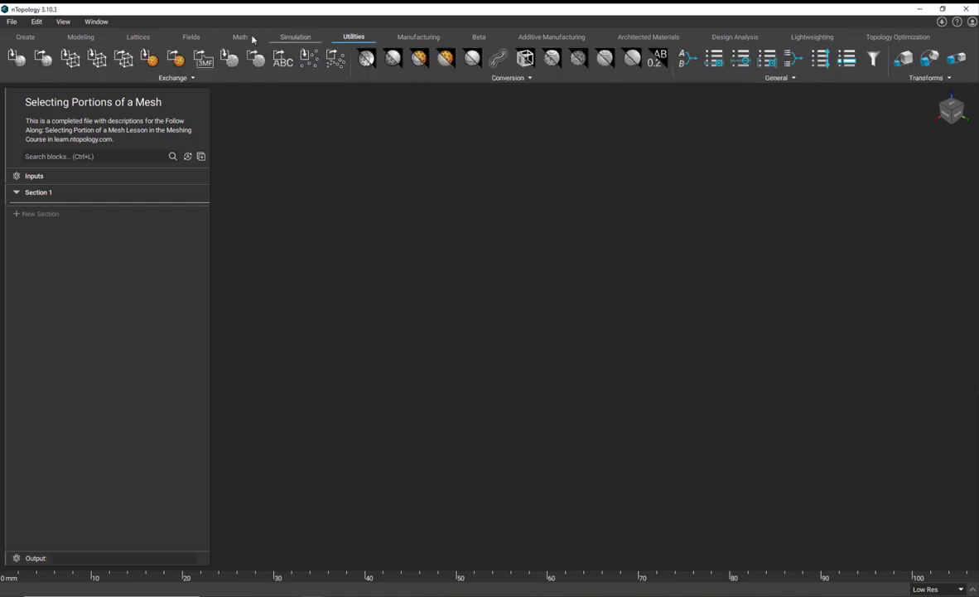
{"action": "left_click", "coordinate": [143, 62]}
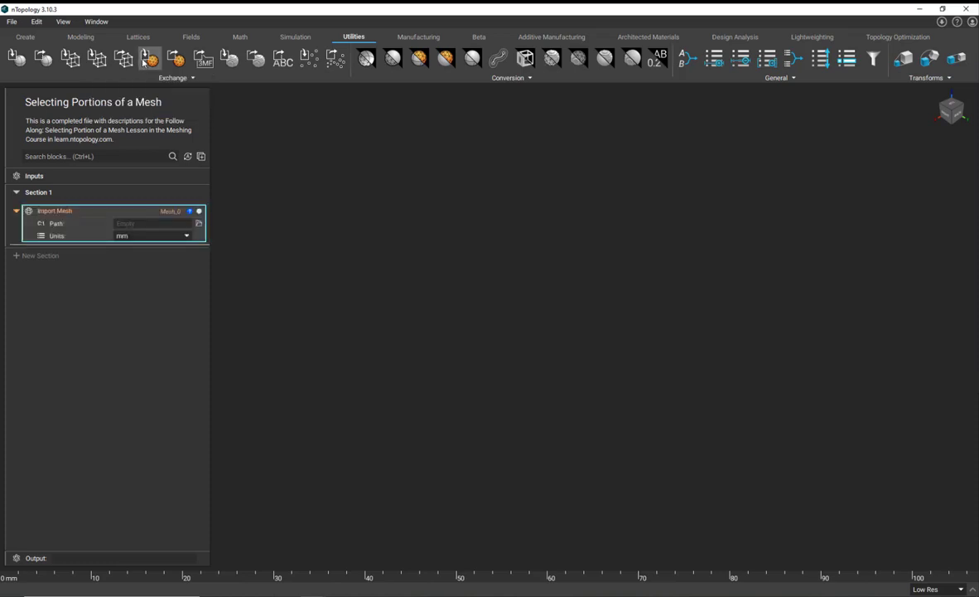
{"action": "left_click", "coordinate": [198, 223]}
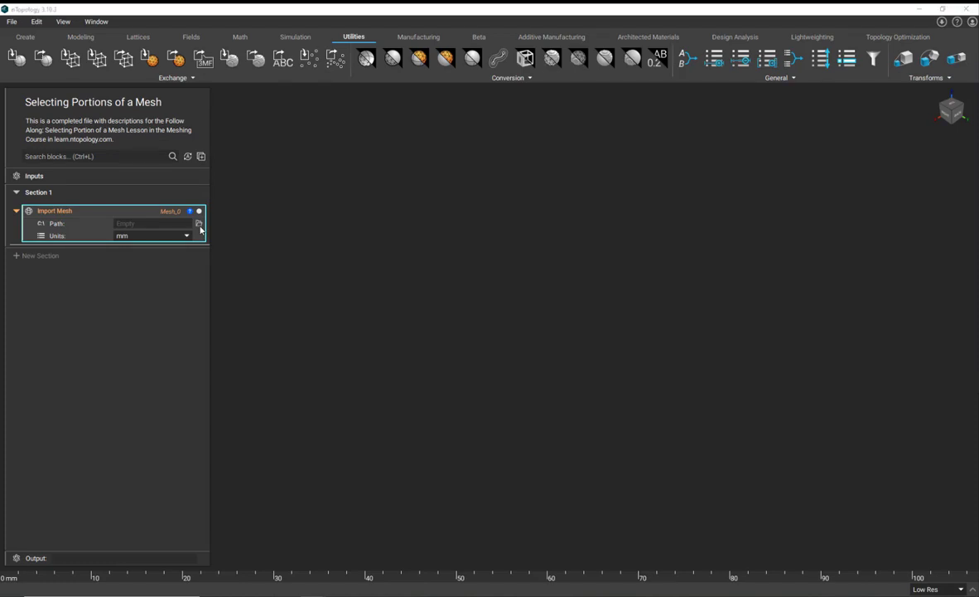
{"action": "left_click", "coordinate": [116, 129]}
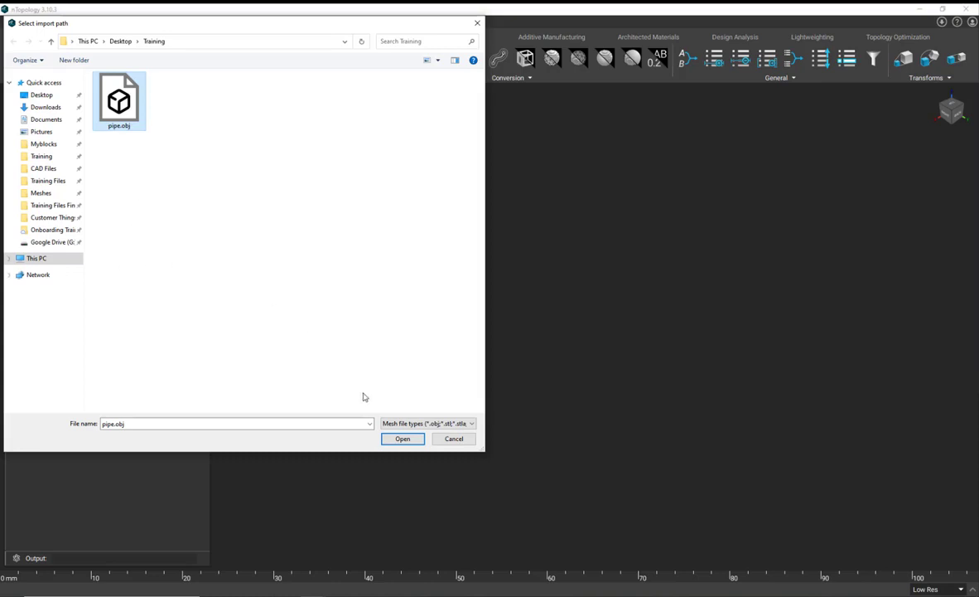
{"action": "left_click", "coordinate": [414, 440]}
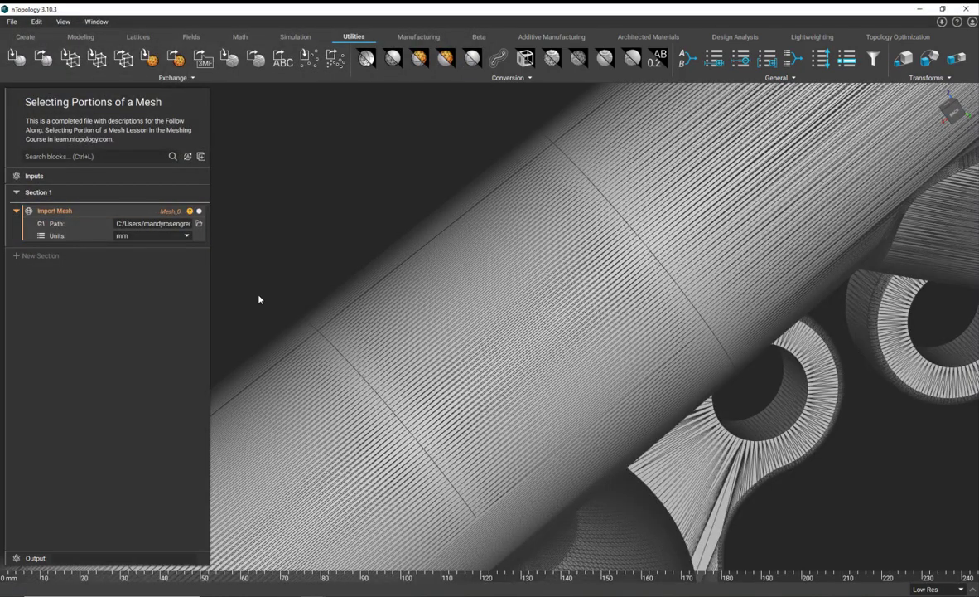
{"action": "key", "text": "z"}
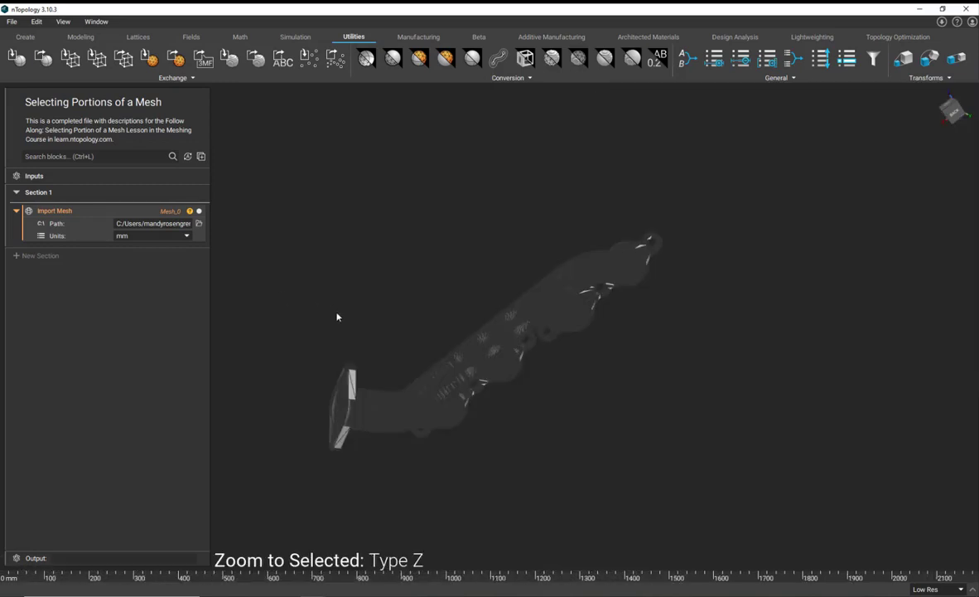
{"action": "right_click_drag", "start_coordinate": [323, 384], "coordinate": [683, 230]}
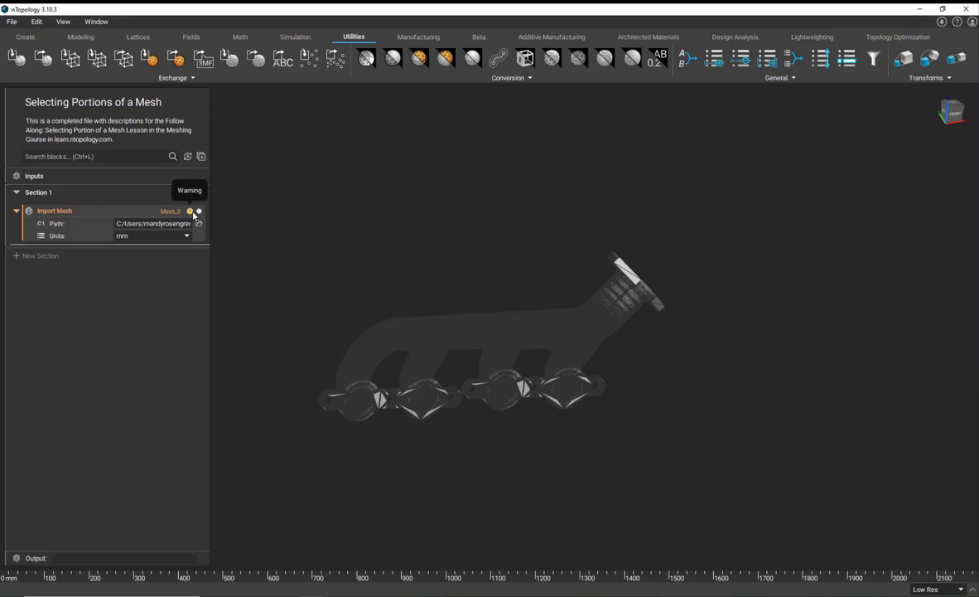
Turn off the wireframe display of the imported mesh
{"action": "left_click", "coordinate": [193, 214]}
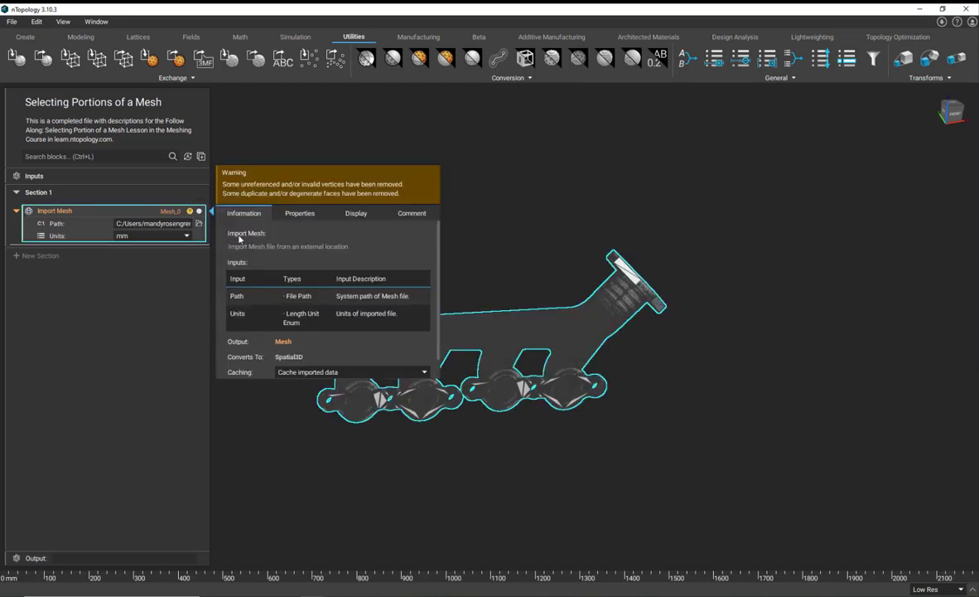
{"action": "left_click", "coordinate": [367, 215]}
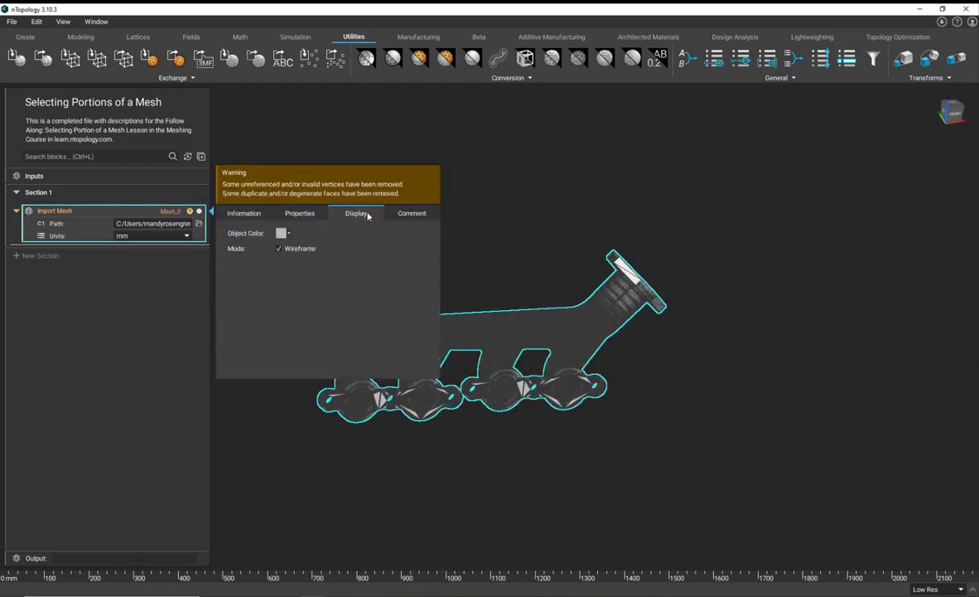
{"action": "left_click", "coordinate": [279, 250]}
{"action": "left_click", "coordinate": [506, 240]}
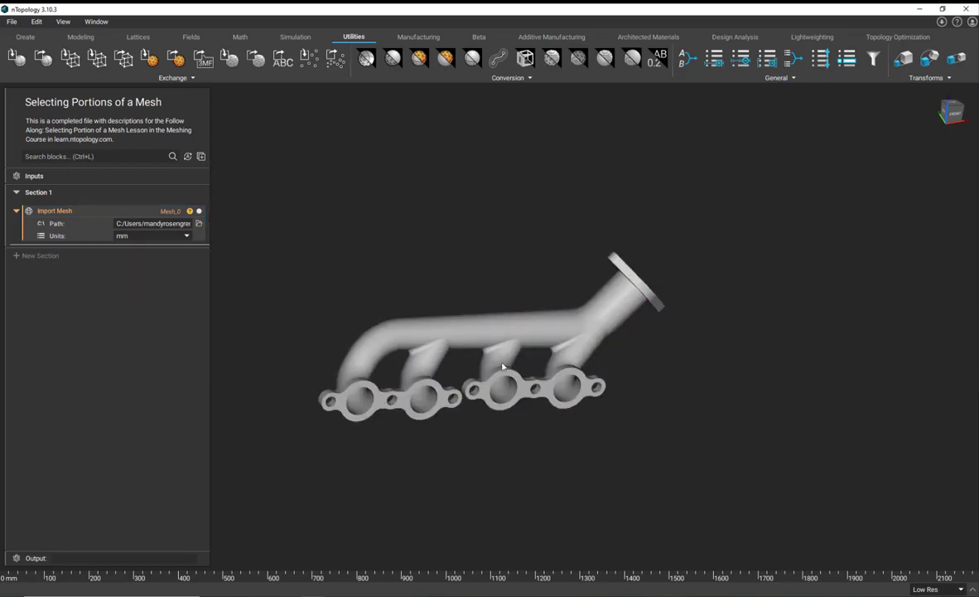
{"action": "right_click_drag", "start_coordinate": [489, 379], "coordinate": [405, 302]}
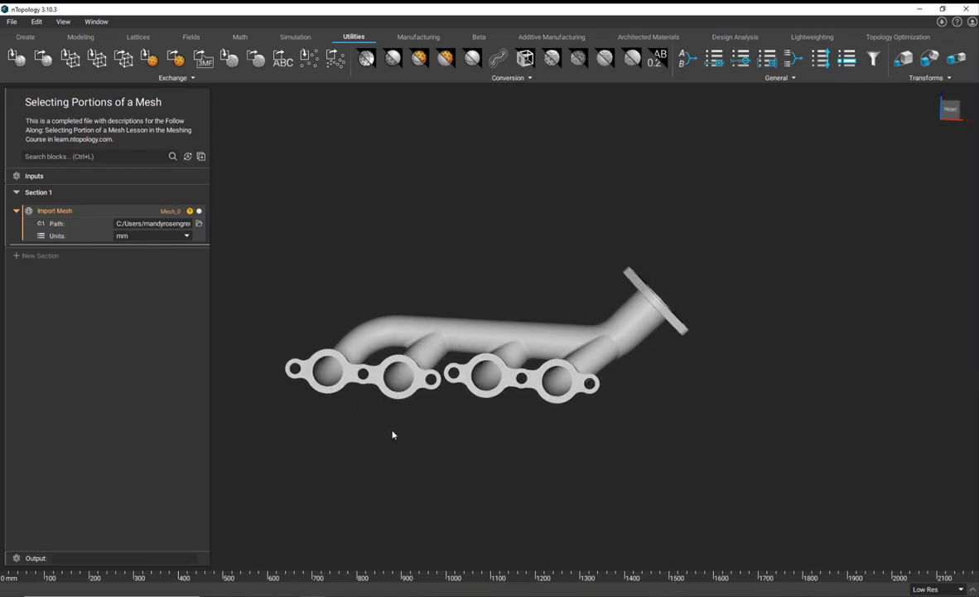
{"action": "scroll", "coordinate": [377, 452], "scroll_direction": "up", "scroll_amount": 2}
{"action": "middle_click_drag", "start_coordinate": [377, 451], "coordinate": [445, 442]}
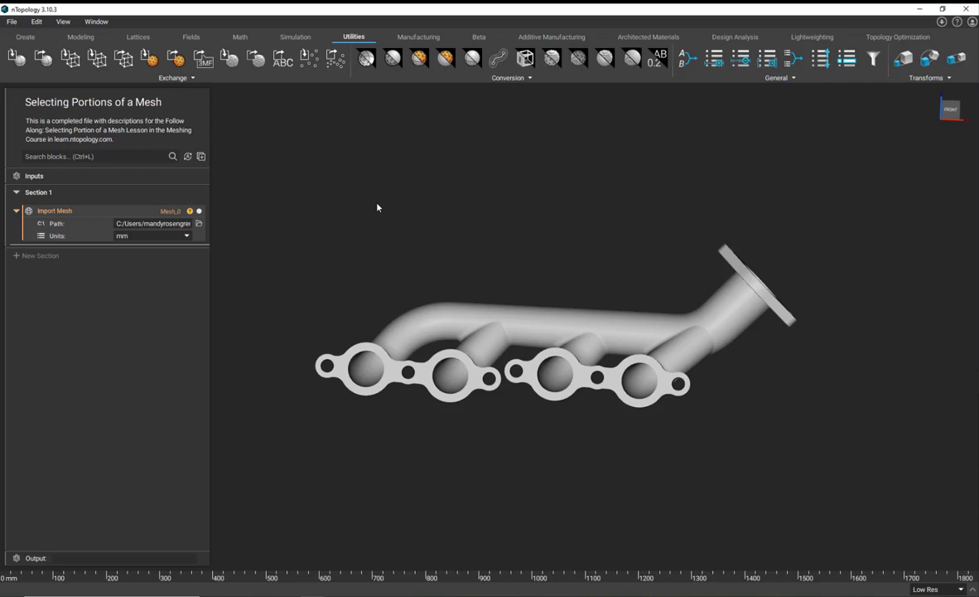
{"action": "left_click", "coordinate": [290, 38]}
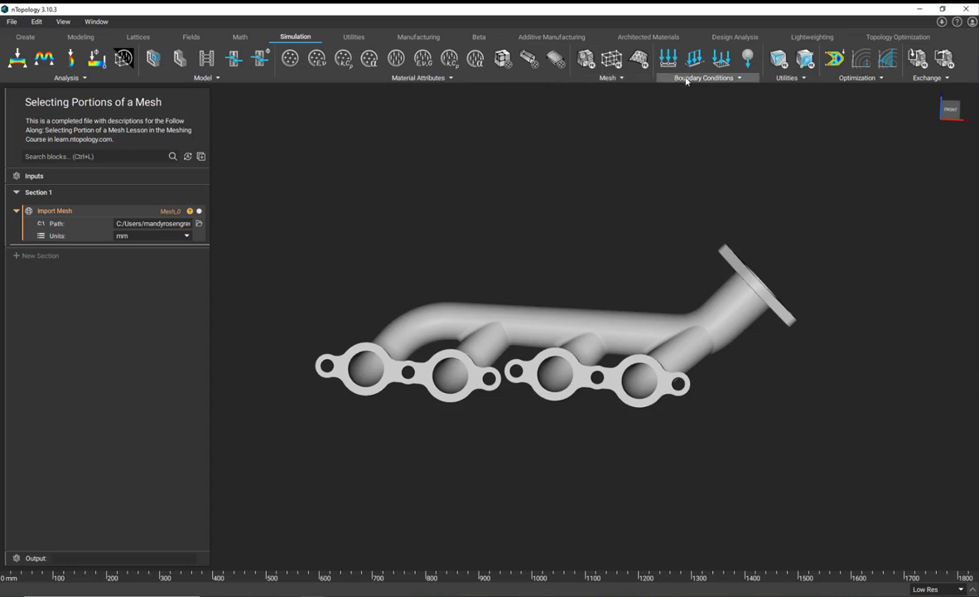
{"action": "left_click", "coordinate": [803, 79]}
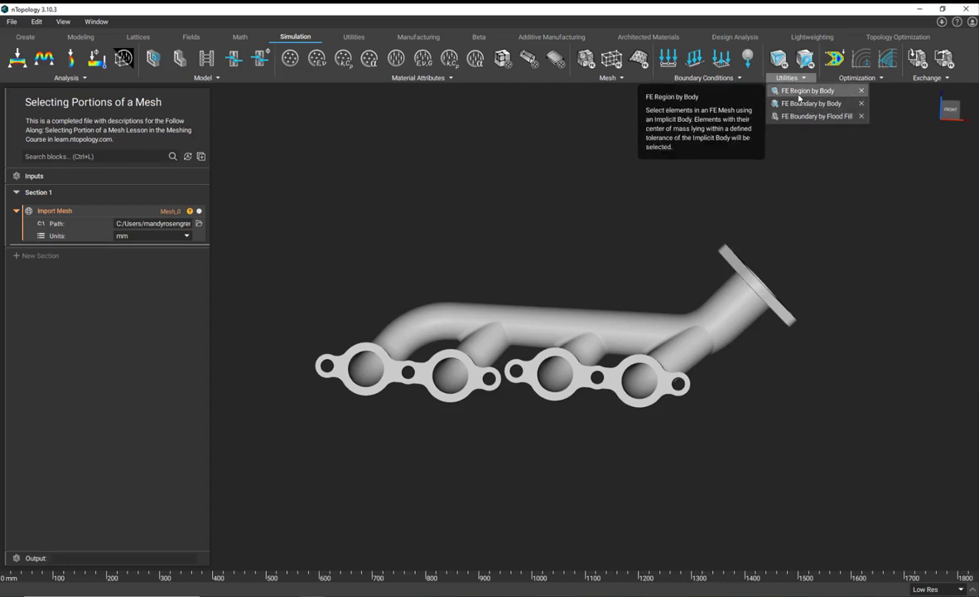
{"action": "left_click", "coordinate": [833, 167]}
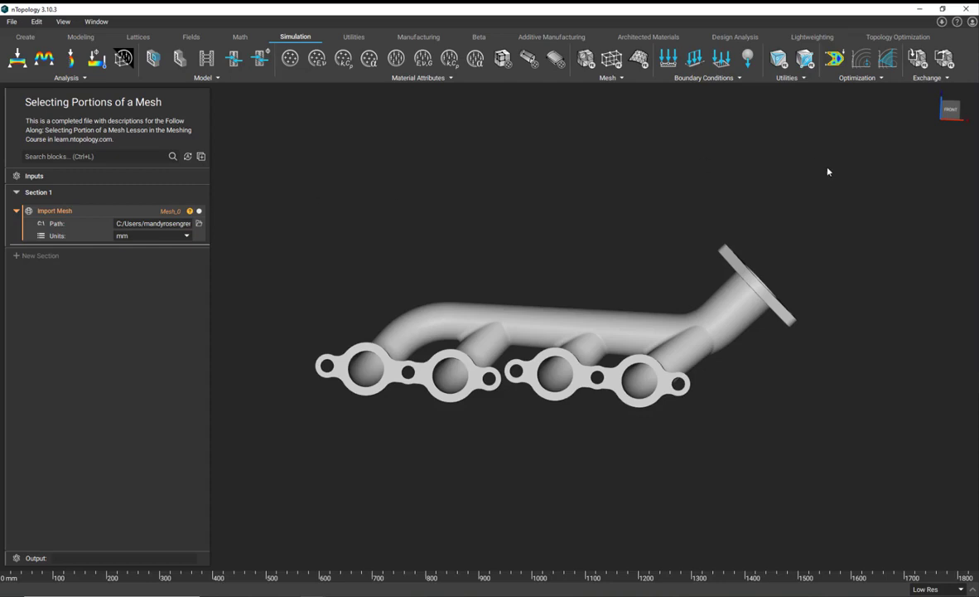
Add a Filter Mesh by Flood Fill block and a Remove Mesh Faces by Body block to Section 1
{"action": "left_click", "coordinate": [58, 156]}
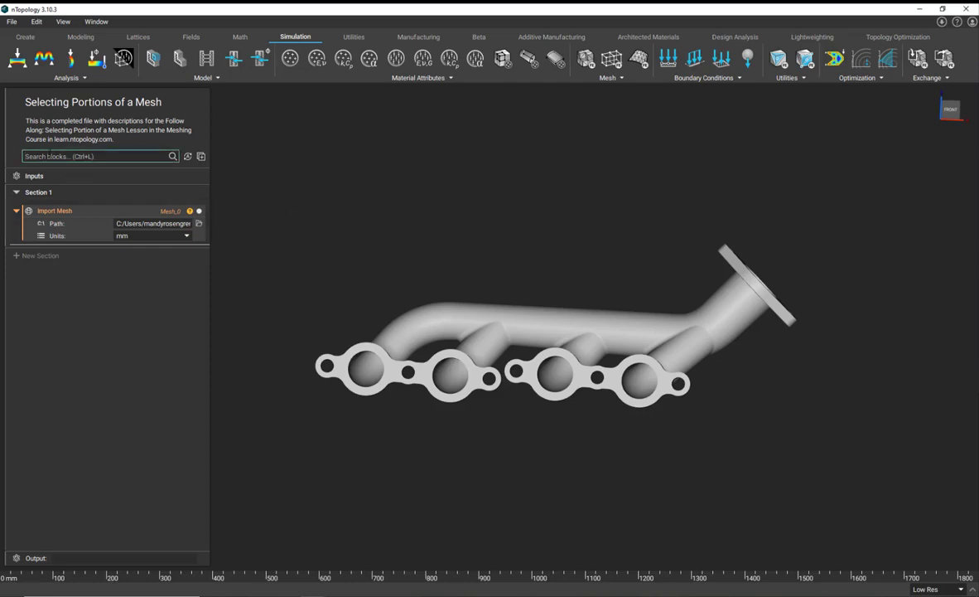
{"action": "type", "text": "filter mesh"}
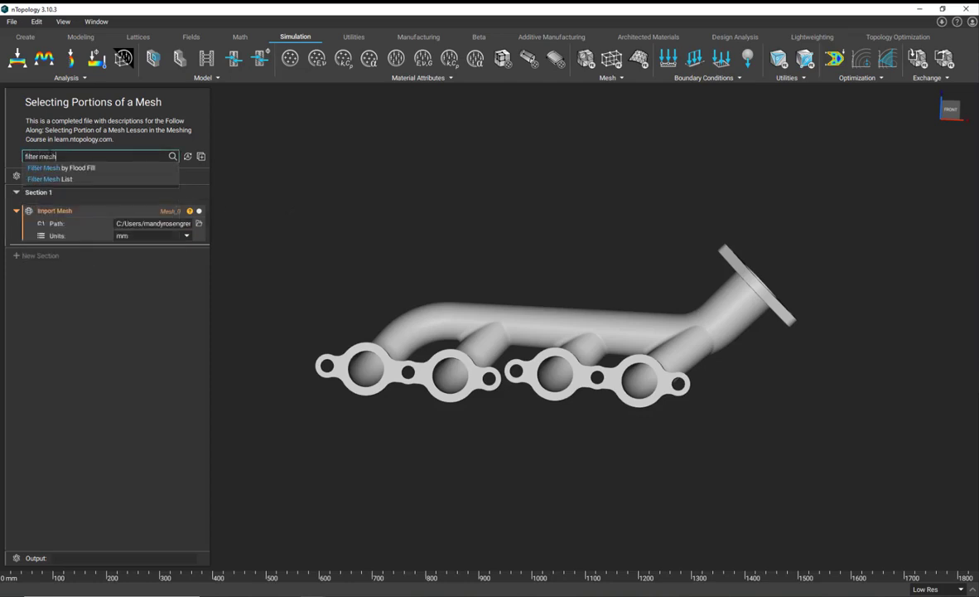
{"action": "left_click", "coordinate": [54, 167]}
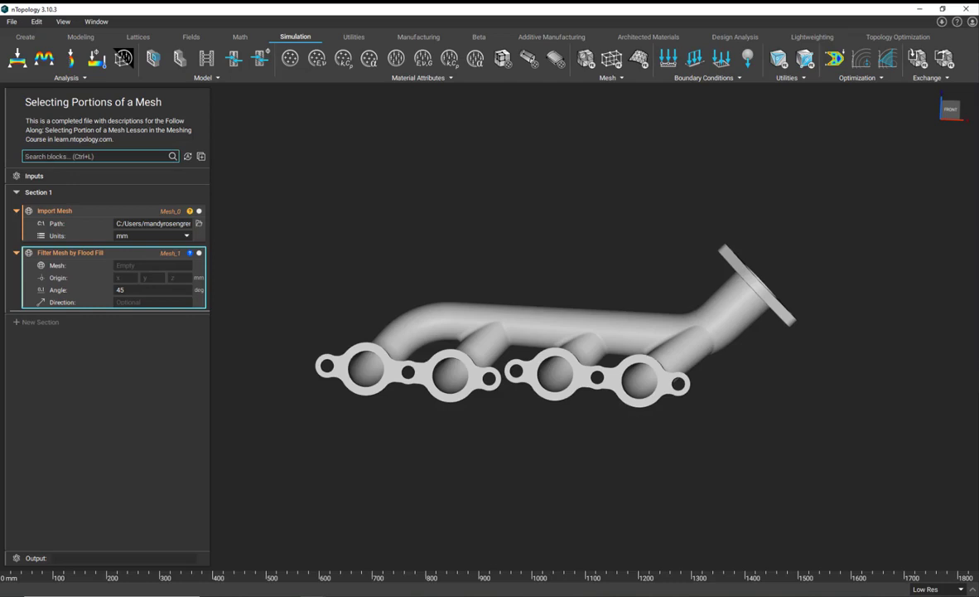
{"action": "left_click", "coordinate": [106, 155]}
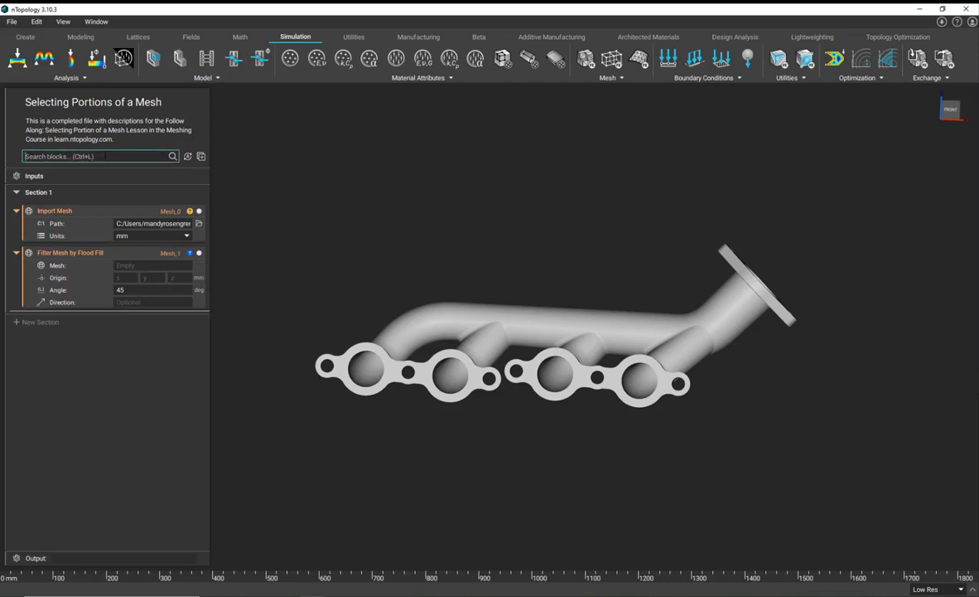
{"action": "type", "text": "remove"}
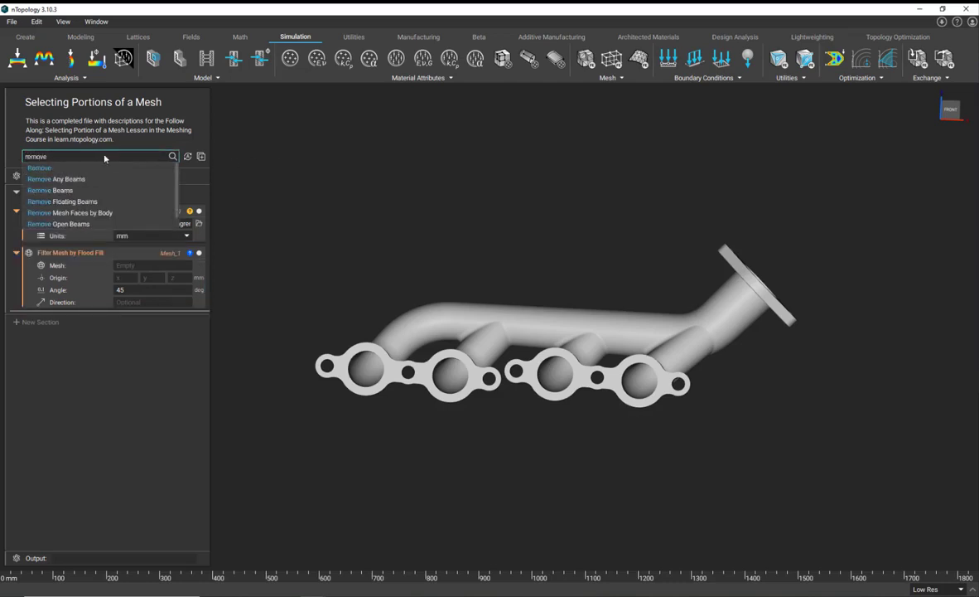
{"action": "left_click", "coordinate": [129, 213]}
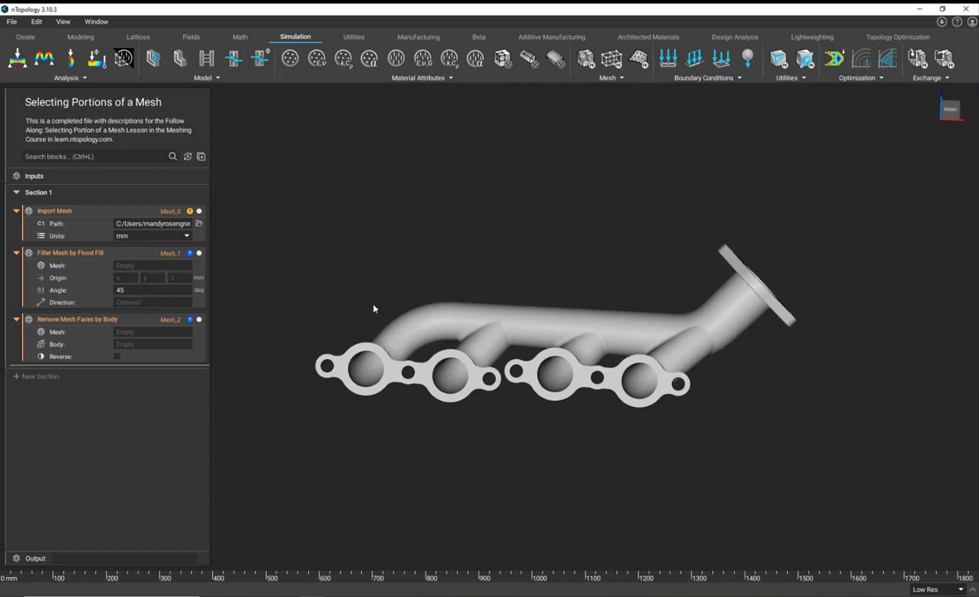
Make the imported mesh block a variable named Mesh
{"action": "left_click", "coordinate": [58, 212]}
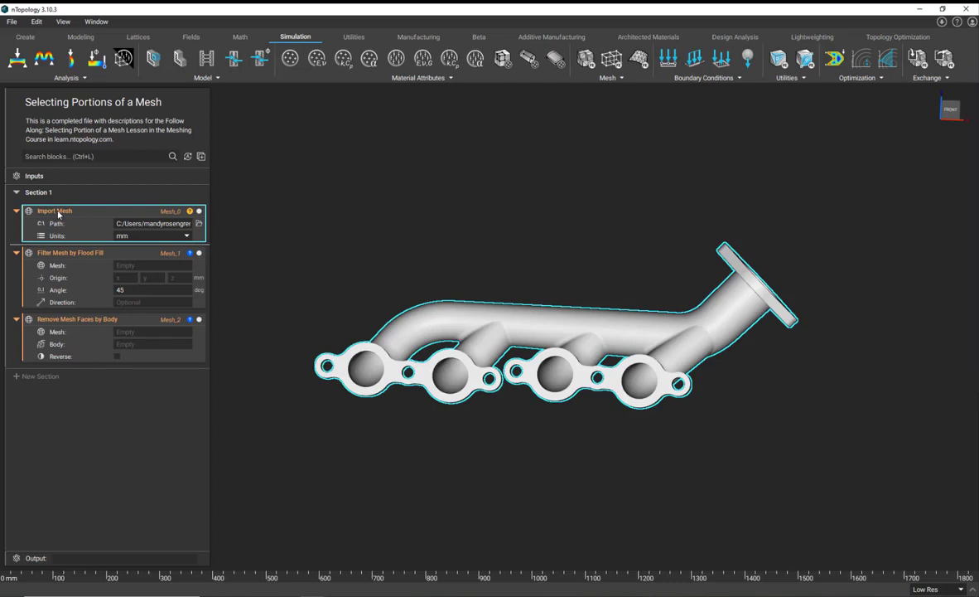
{"action": "right_click", "coordinate": [58, 214]}
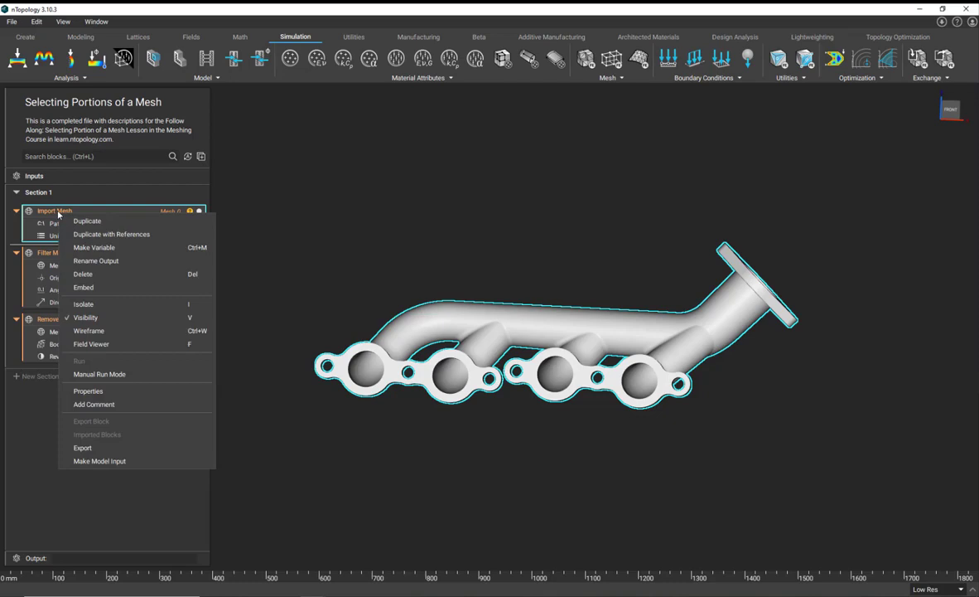
{"action": "left_click", "coordinate": [94, 247]}
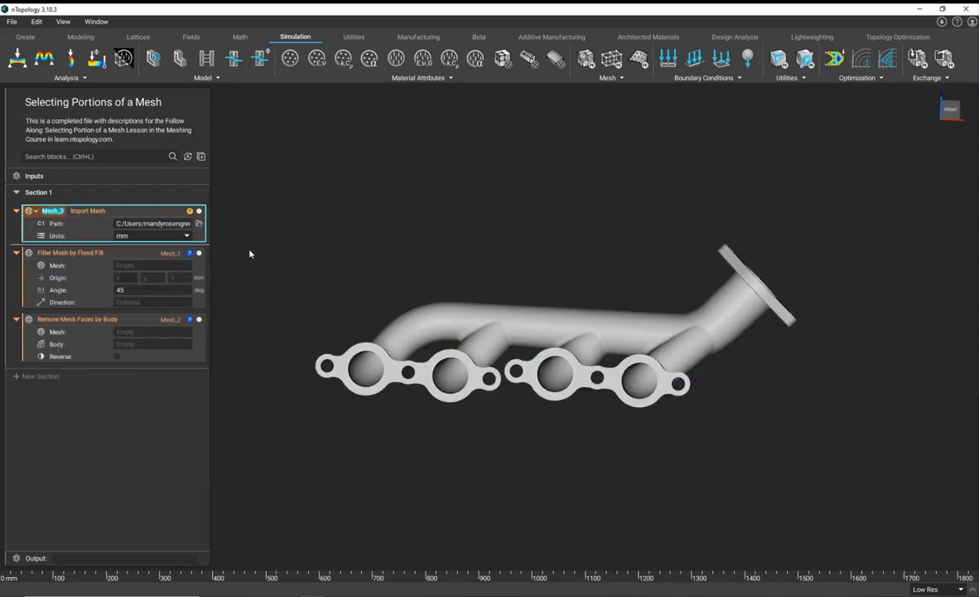
{"action": "type", "text": "Mesh"}
{"action": "left_click", "coordinate": [269, 255]}
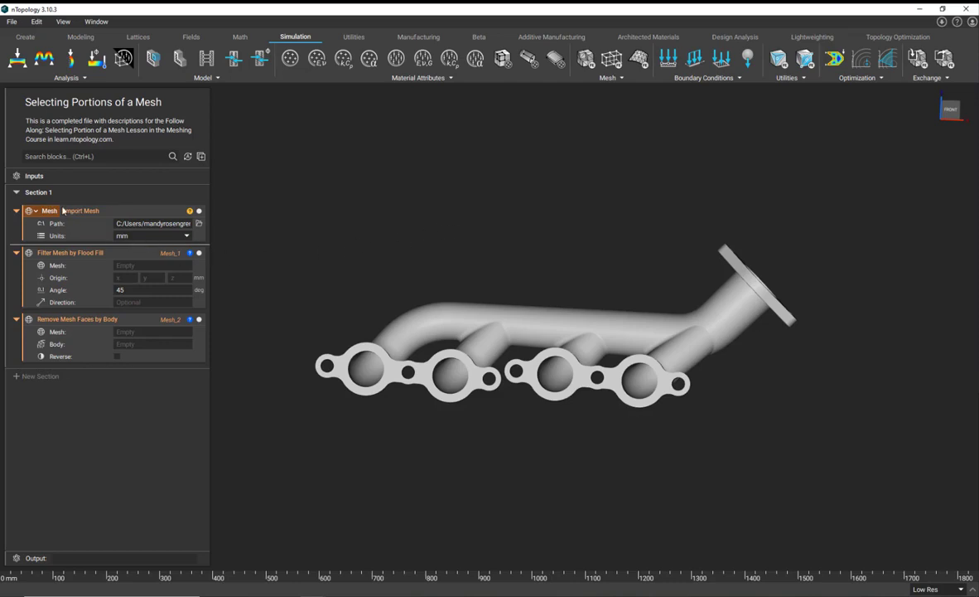
Assign the Mesh variable to the flood fill filter and place its origin at about 0, 40.475, 0 mm
{"action": "left_click_drag", "start_coordinate": [62, 210], "coordinate": [134, 266]}
{"action": "left_click", "coordinate": [311, 280]}
{"action": "left_click", "coordinate": [147, 278]}
{"action": "right_click_drag", "start_coordinate": [291, 388], "coordinate": [545, 404]}
{"action": "scroll", "coordinate": [492, 422], "scroll_direction": "up", "scroll_amount": 5}
{"action": "middle_click_drag", "start_coordinate": [493, 422], "coordinate": [486, 199]}
{"action": "scroll", "coordinate": [487, 204], "scroll_direction": "up", "scroll_amount": 2}
{"action": "left_click_drag", "start_coordinate": [512, 262], "coordinate": [465, 257]}
{"action": "left_click", "coordinate": [425, 339]}
{"action": "right_click_drag", "start_coordinate": [432, 317], "coordinate": [282, 341]}
{"action": "left_click", "coordinate": [154, 290]}
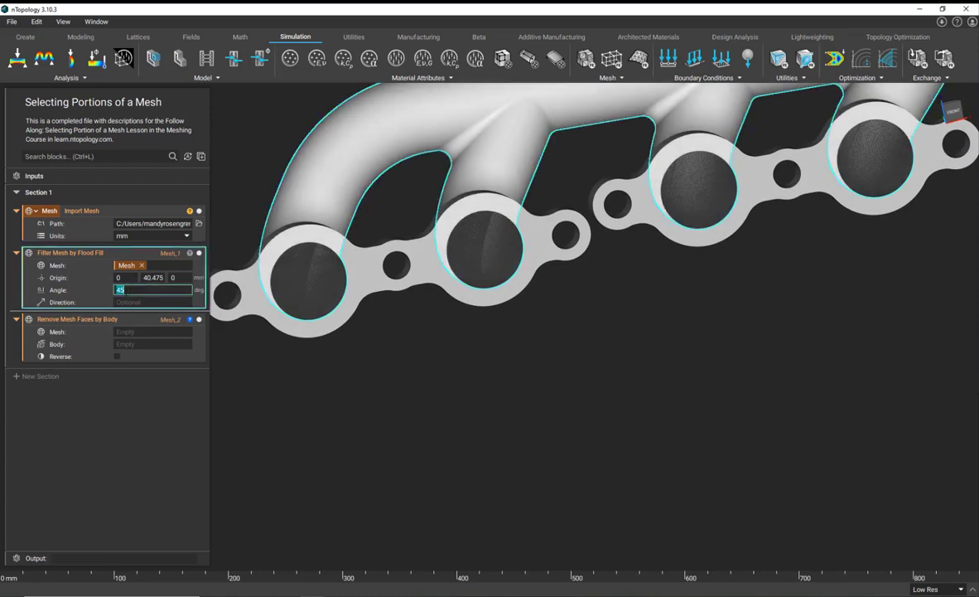
Give the flood fill result a tan object color and turn off its wireframe display
{"action": "left_click", "coordinate": [199, 253]}
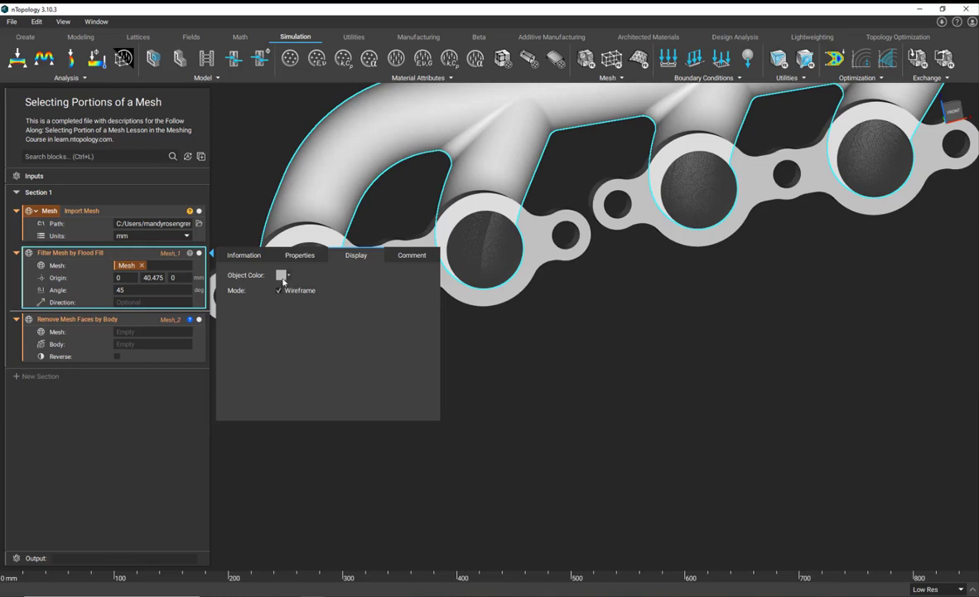
{"action": "left_click", "coordinate": [189, 255]}
{"action": "left_click", "coordinate": [190, 256]}
{"action": "left_click", "coordinate": [281, 274]}
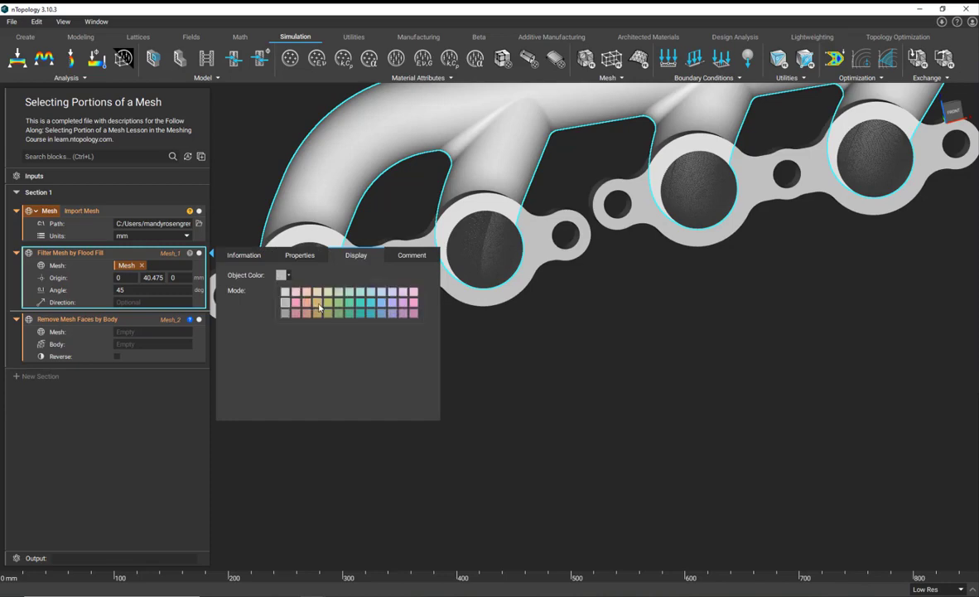
{"action": "left_click", "coordinate": [296, 284]}
{"action": "left_click", "coordinate": [300, 291]}
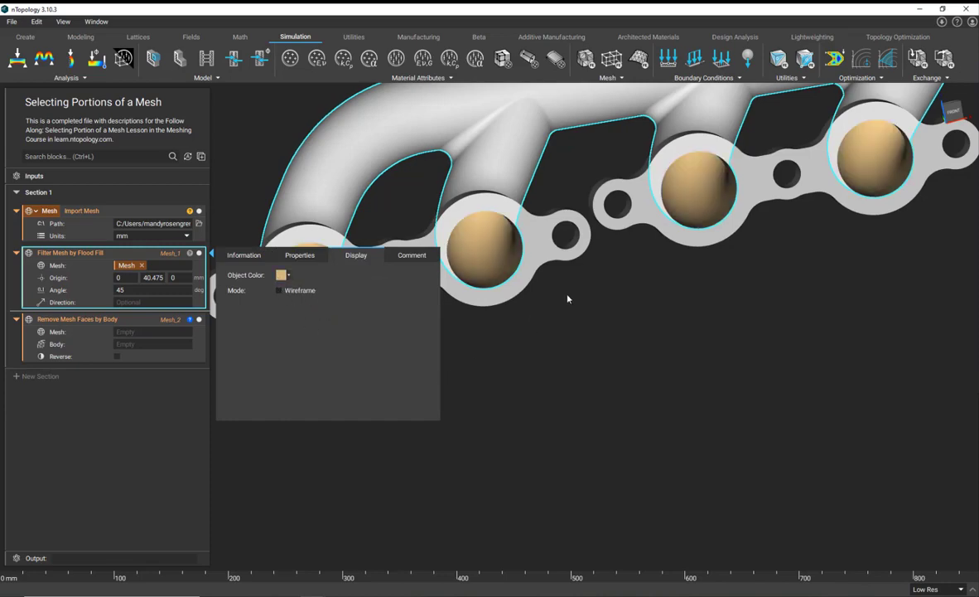
{"action": "right_click_drag", "start_coordinate": [523, 271], "coordinate": [677, 284]}
{"action": "scroll", "coordinate": [675, 285], "scroll_direction": "down", "scroll_amount": 8}
{"action": "left_click", "coordinate": [647, 291]}
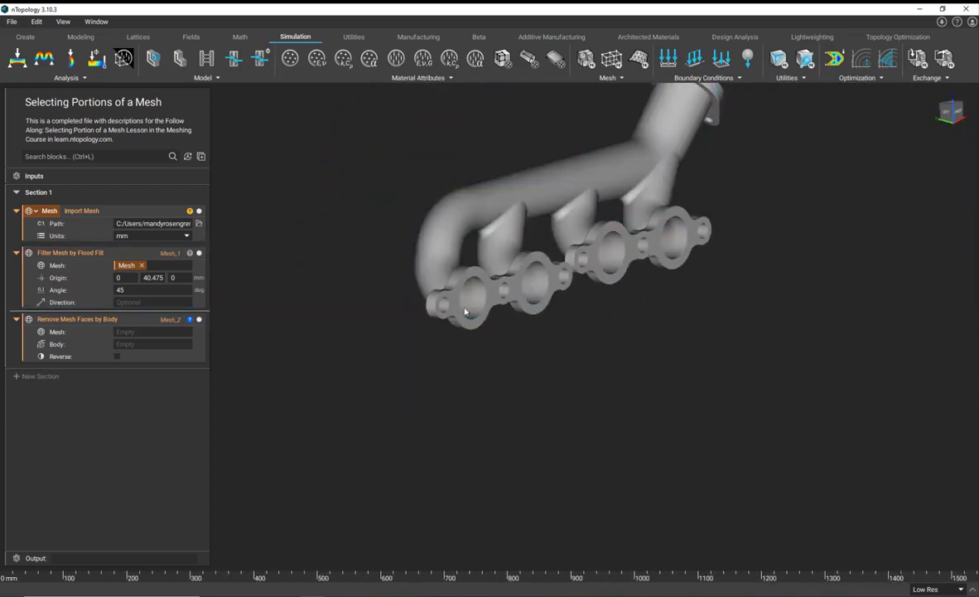
Try a flood fill angle of 5 degrees on the filtered mesh and set the angle back to 45 degrees
{"action": "left_click", "coordinate": [149, 254]}
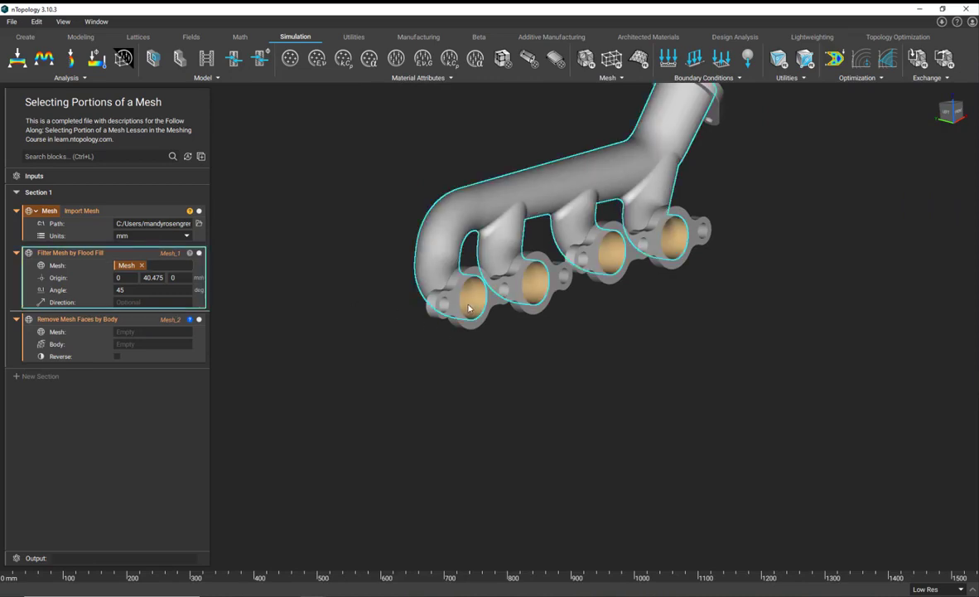
{"action": "right_click_drag", "start_coordinate": [620, 237], "coordinate": [383, 248]}
{"action": "left_click", "coordinate": [152, 277]}
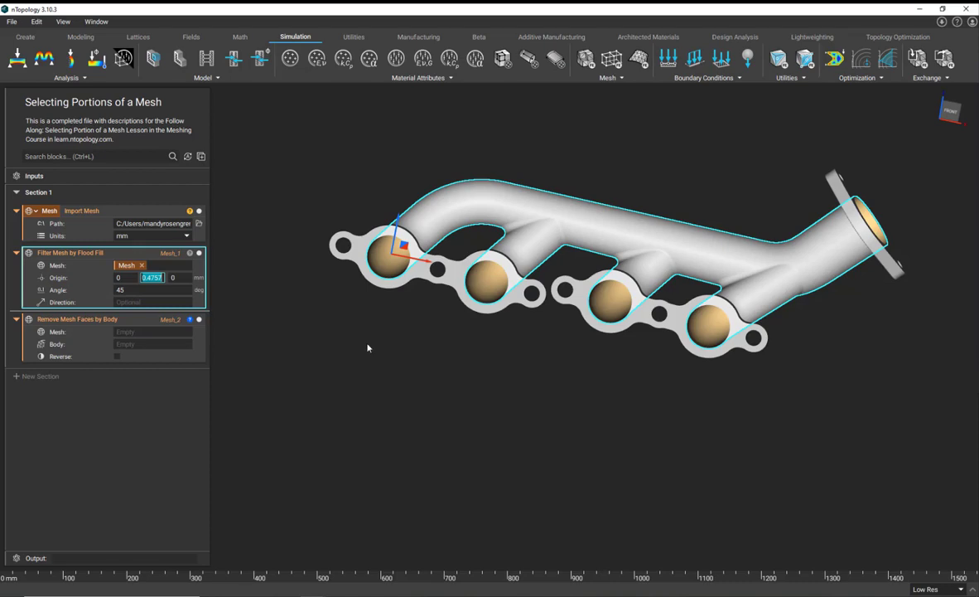
{"action": "left_click", "coordinate": [133, 290]}
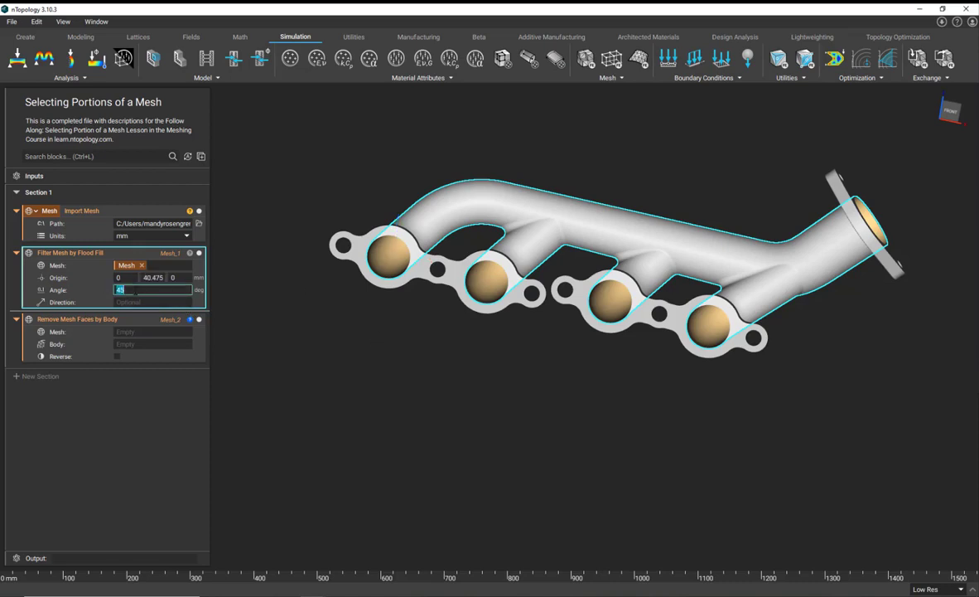
{"action": "type", "text": "5"}
{"action": "right_click_drag", "start_coordinate": [330, 312], "coordinate": [411, 293]}
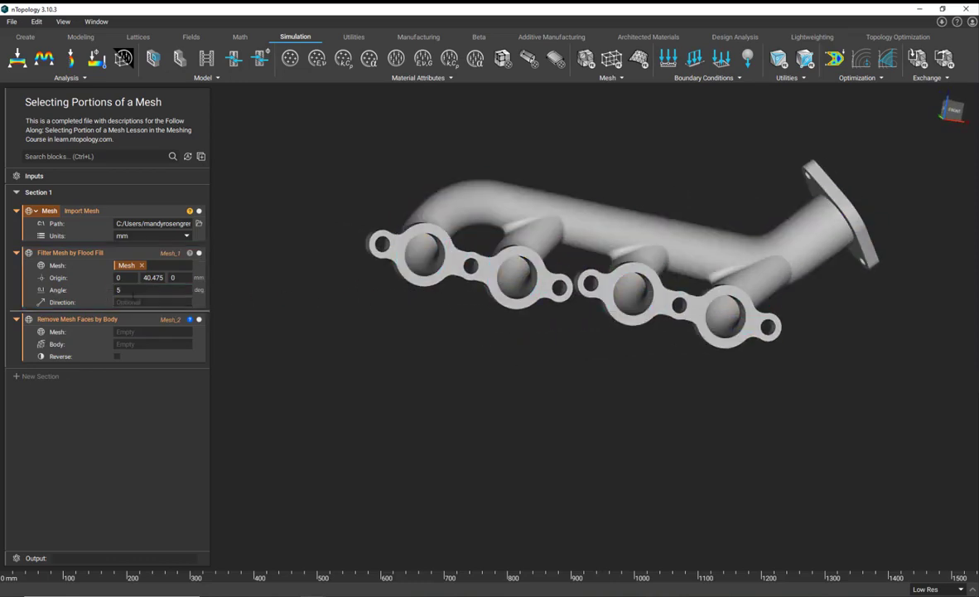
{"action": "double_click", "coordinate": [129, 290]}
{"action": "key", "text": "Return"}
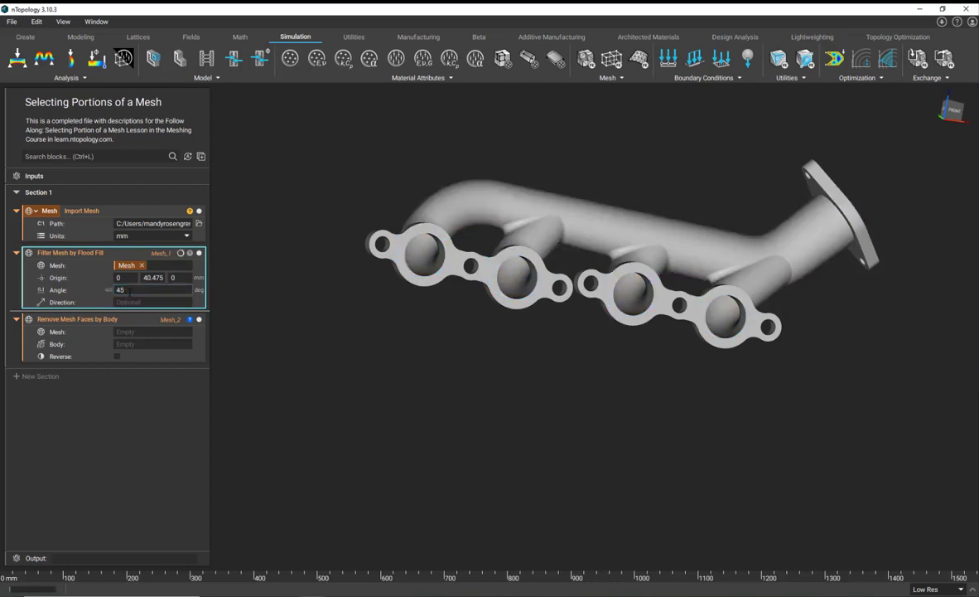
Move the flood fill origin out in front of the first flange, at about 61.392, -71.21, 0 mm
{"action": "left_click", "coordinate": [436, 344]}
{"action": "right_click_drag", "start_coordinate": [438, 345], "coordinate": [322, 365]}
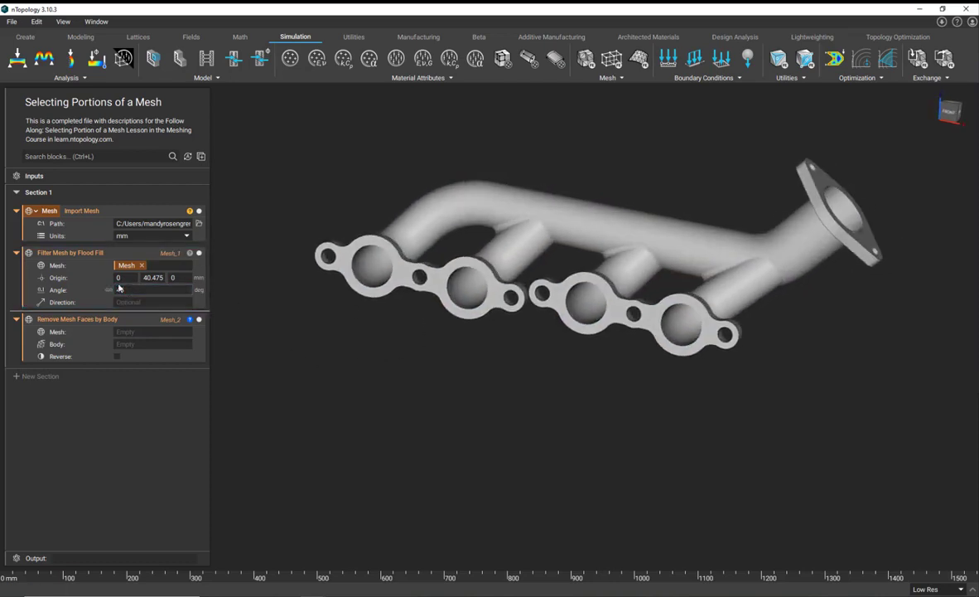
{"action": "left_click", "coordinate": [106, 254]}
{"action": "double_click", "coordinate": [153, 278]}
{"action": "right_click_drag", "start_coordinate": [377, 300], "coordinate": [521, 370]}
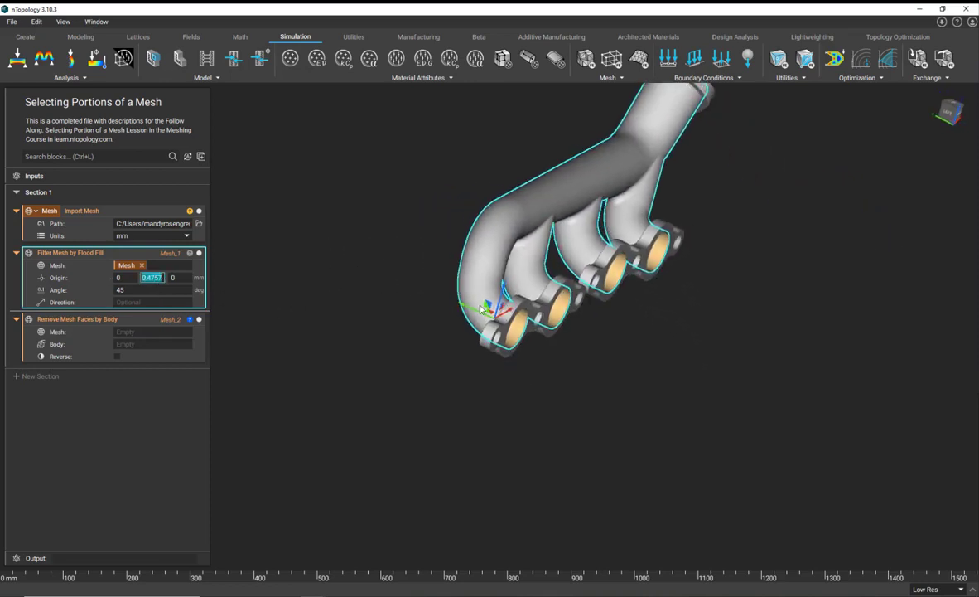
{"action": "left_click_drag", "start_coordinate": [475, 309], "coordinate": [535, 341]}
{"action": "right_click_drag", "start_coordinate": [534, 344], "coordinate": [336, 319]}
{"action": "left_click_drag", "start_coordinate": [363, 311], "coordinate": [396, 313]}
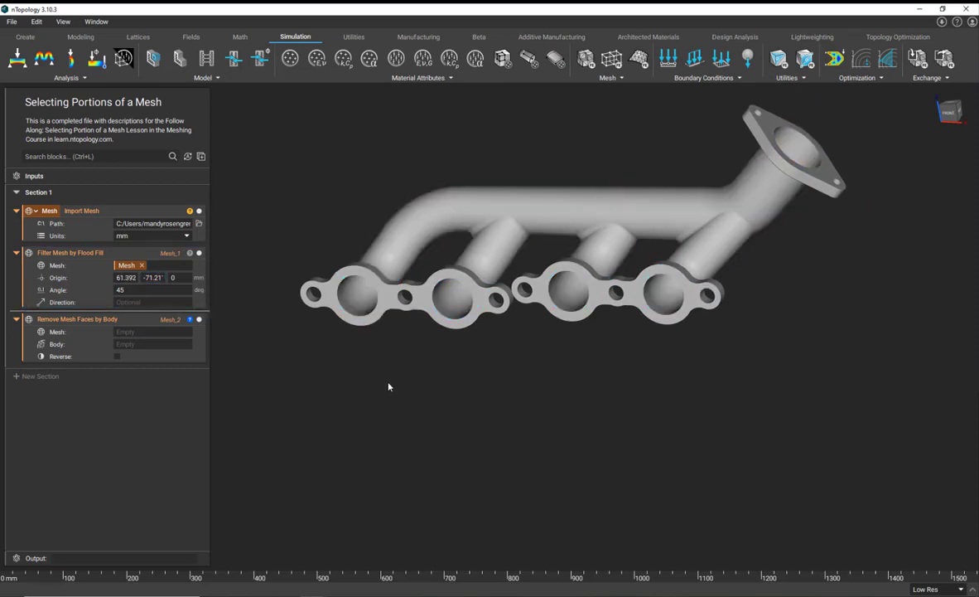
{"action": "left_click", "coordinate": [171, 255]}
{"action": "right_click_drag", "start_coordinate": [370, 294], "coordinate": [473, 366]}
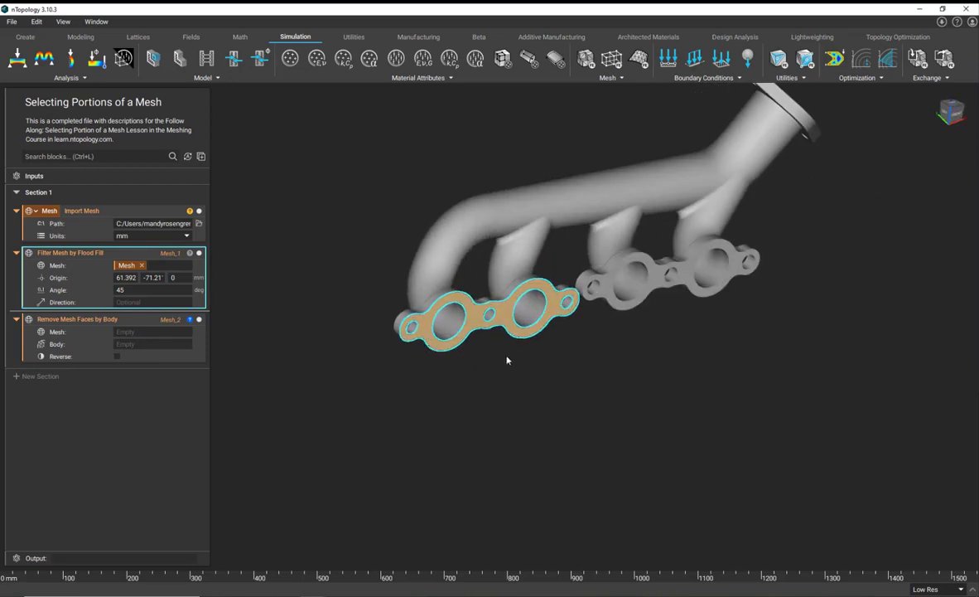
{"action": "scroll", "coordinate": [507, 360], "scroll_direction": "up", "scroll_amount": 5}
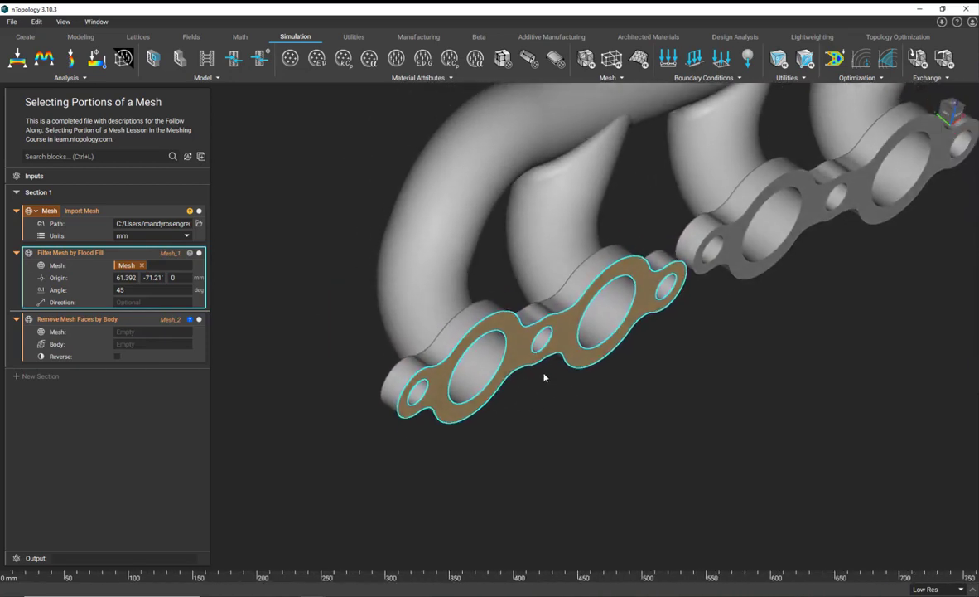
{"action": "right_click_drag", "start_coordinate": [544, 377], "coordinate": [535, 378]}
Move the flood fill origin close to the first flange's front face, at about 61.392, -8.22, -7.09 mm
{"action": "left_click", "coordinate": [158, 277]}
{"action": "right_click_drag", "start_coordinate": [538, 328], "coordinate": [665, 407]}
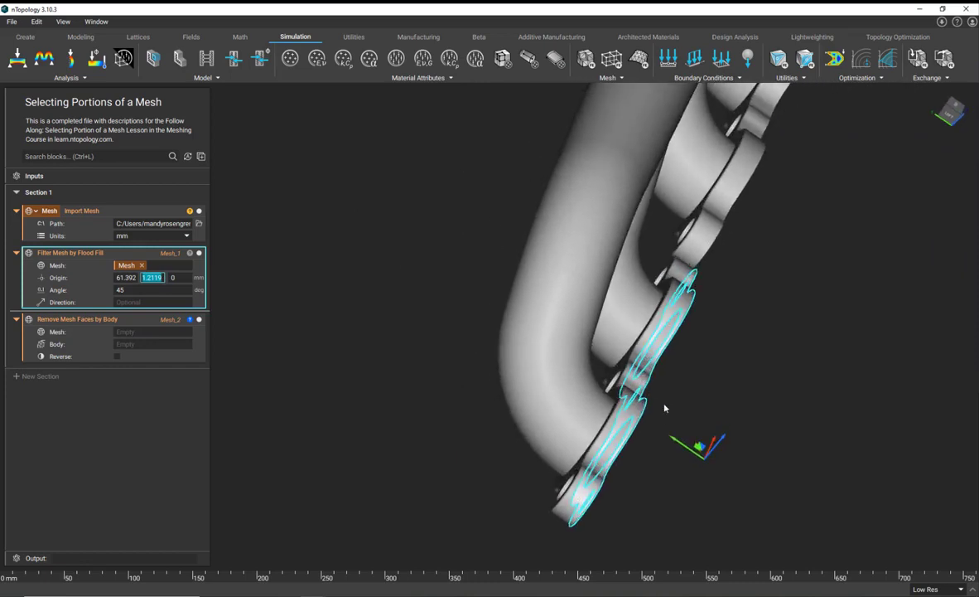
{"action": "left_click_drag", "start_coordinate": [702, 447], "coordinate": [667, 422]}
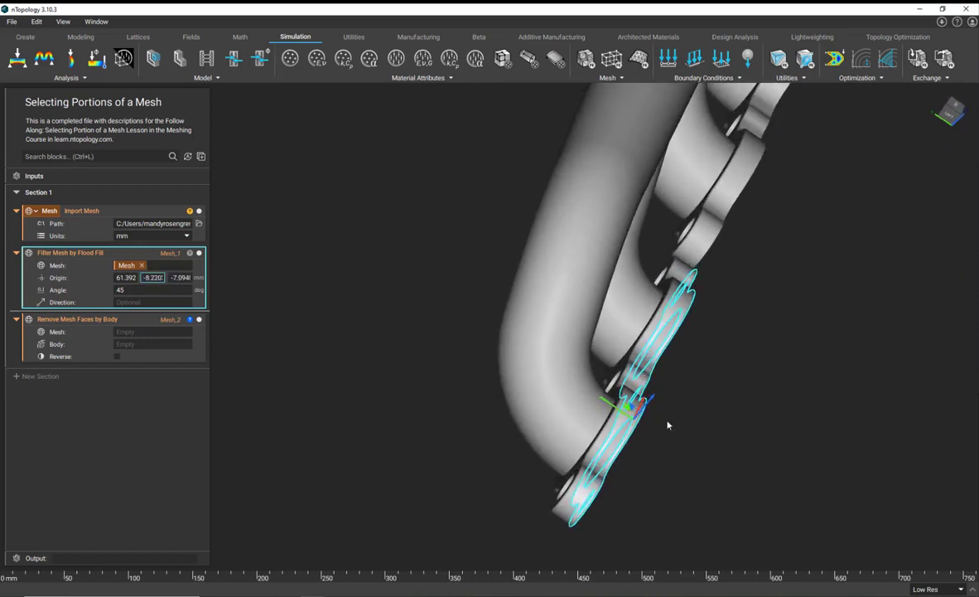
{"action": "right_click_drag", "start_coordinate": [686, 460], "coordinate": [531, 364]}
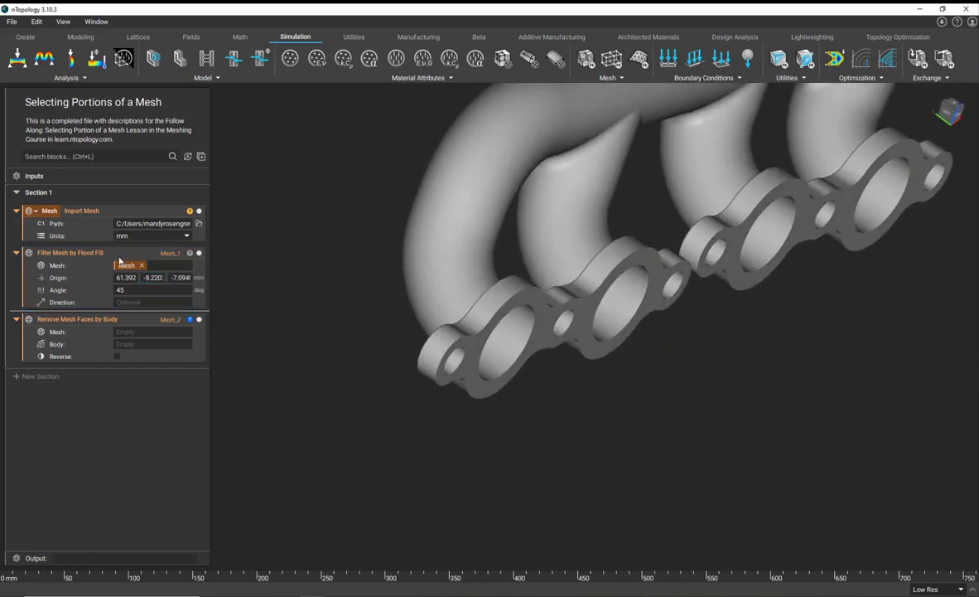
{"action": "right_click_drag", "start_coordinate": [422, 334], "coordinate": [273, 472]}
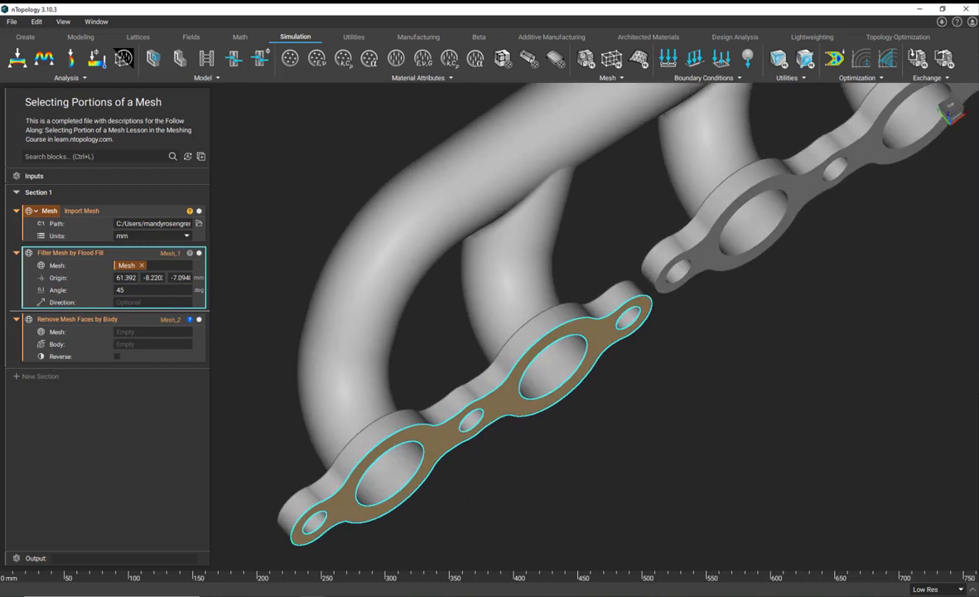
{"action": "left_click", "coordinate": [951, 107]}
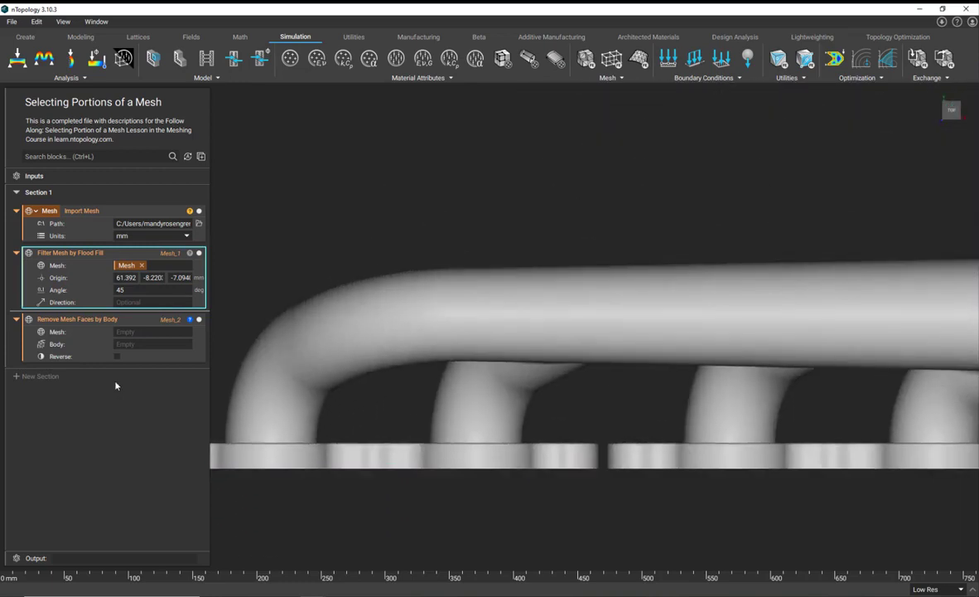
Move the flood fill origin along Y to about 10.443 mm, beside the first flange's middle bolt hole
{"action": "left_click", "coordinate": [127, 277]}
{"action": "left_click_drag", "start_coordinate": [355, 442], "coordinate": [356, 418]}
{"action": "left_click", "coordinate": [333, 537]}
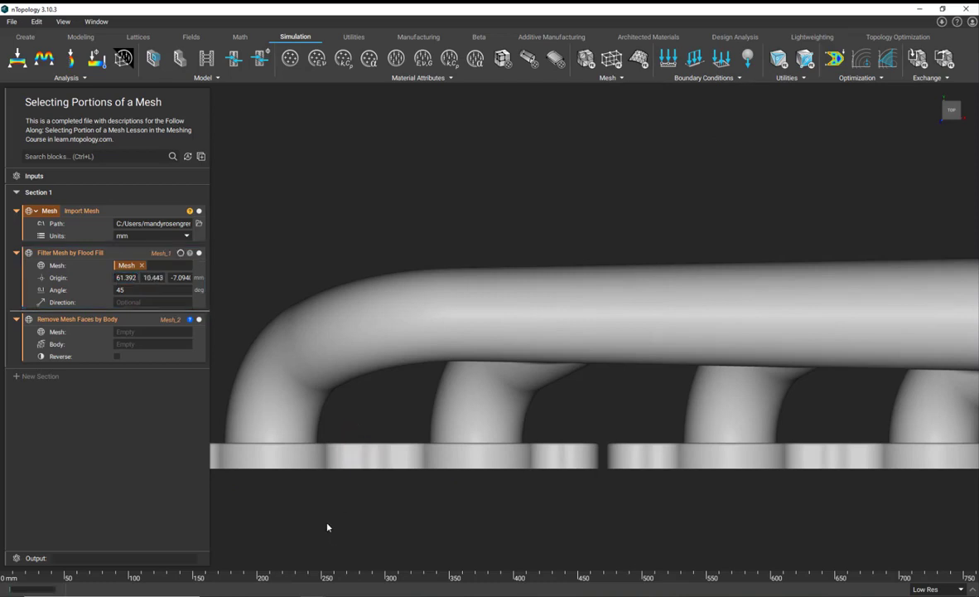
{"action": "left_click", "coordinate": [152, 251]}
{"action": "right_click_drag", "start_coordinate": [367, 496], "coordinate": [310, 290]}
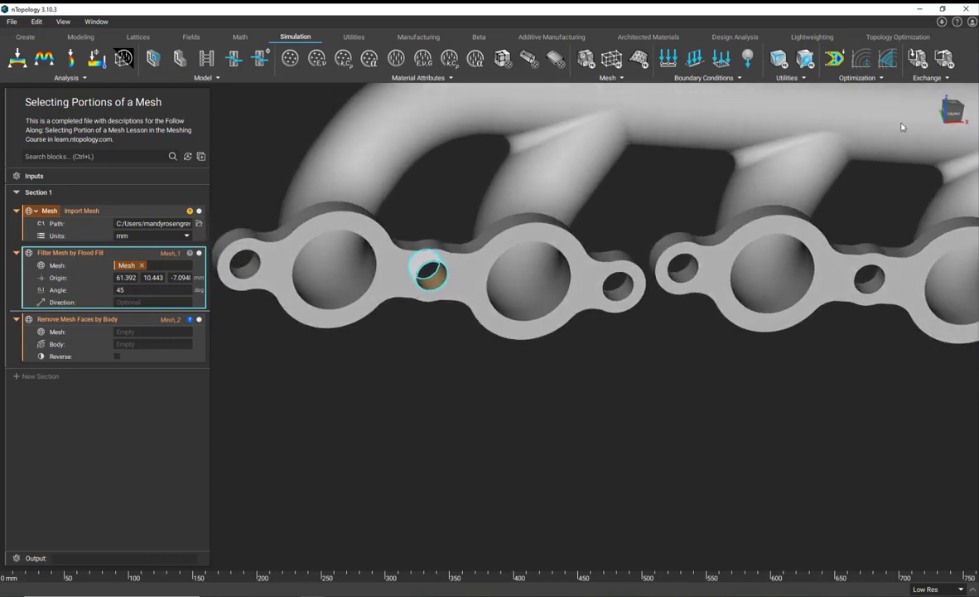
Raise the flood fill origin along Z to about 30.459 mm, just above the first flange's outer edge
{"action": "left_click", "coordinate": [953, 101]}
{"action": "left_click", "coordinate": [147, 278]}
{"action": "right_click_drag", "start_coordinate": [374, 531], "coordinate": [370, 292]}
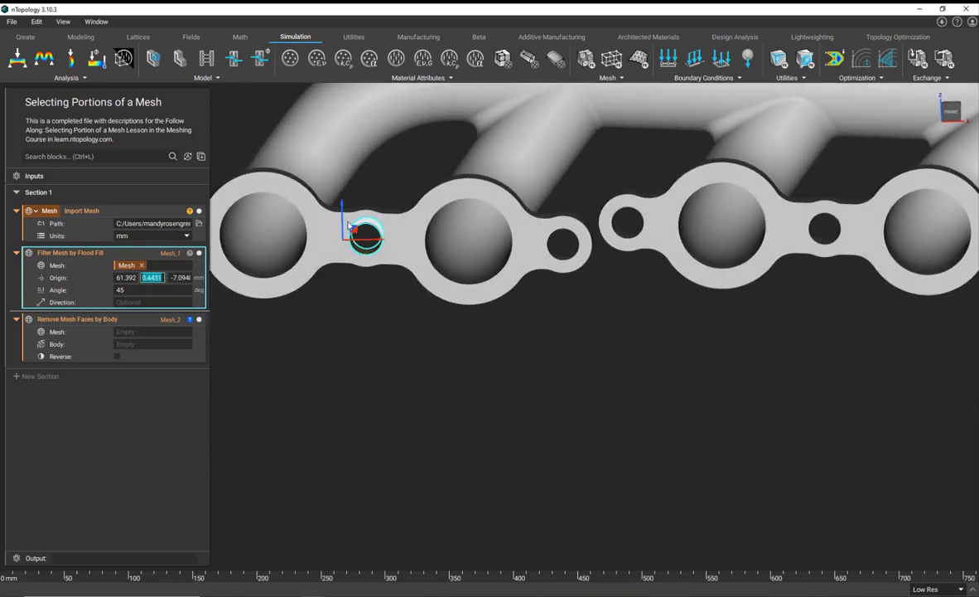
{"action": "left_click_drag", "start_coordinate": [341, 211], "coordinate": [340, 162]}
{"action": "left_click", "coordinate": [375, 337]}
{"action": "right_click_drag", "start_coordinate": [395, 341], "coordinate": [458, 421]}
{"action": "left_click", "coordinate": [163, 254]}
Try a flood fill angle of 2 degrees on the flange's edge and set the angle back to 45 degrees
{"action": "double_click", "coordinate": [137, 290]}
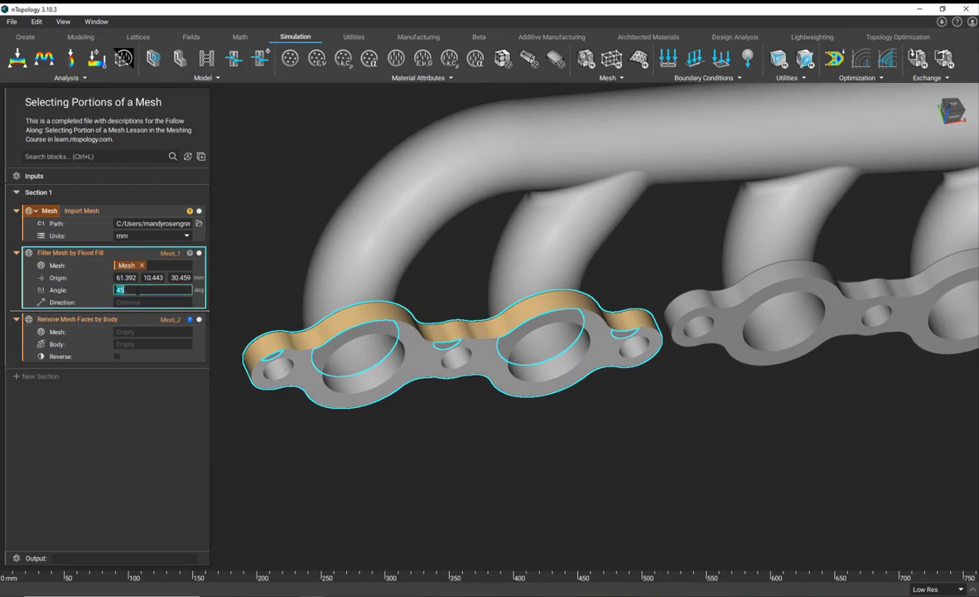
{"action": "type", "text": "2"}
{"action": "key", "text": "Return"}
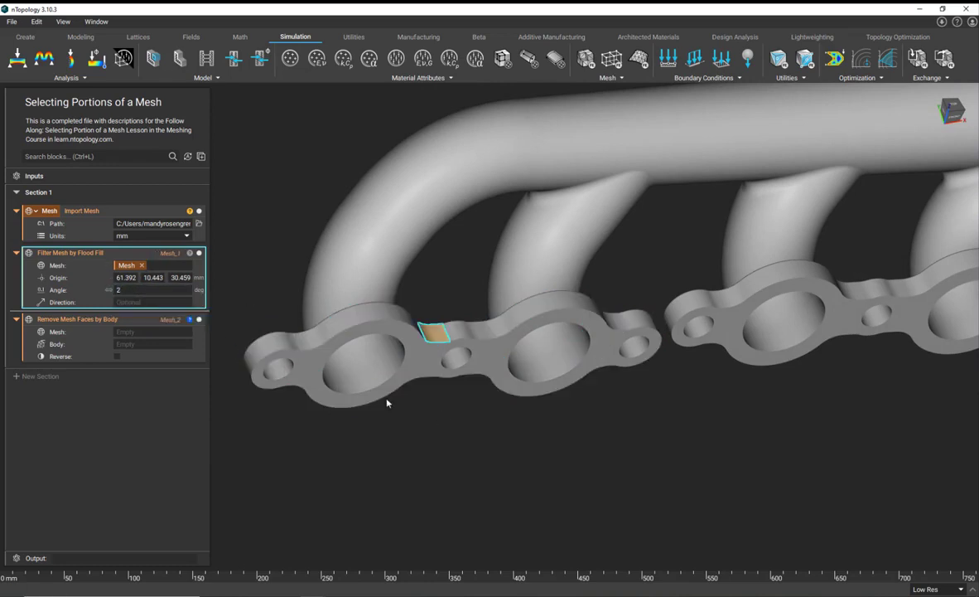
{"action": "right_click_drag", "start_coordinate": [397, 413], "coordinate": [356, 293]}
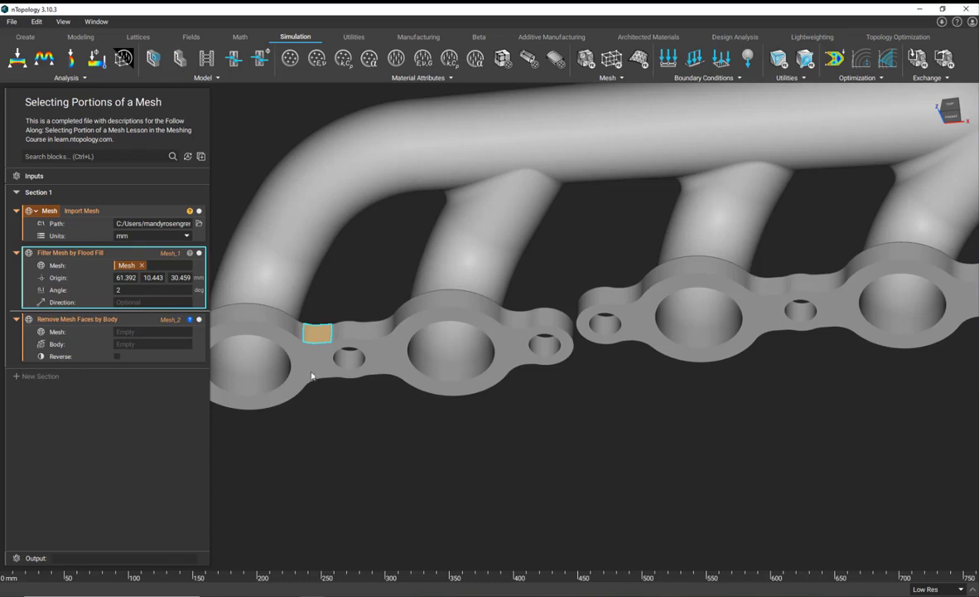
{"action": "left_click", "coordinate": [144, 290]}
{"action": "left_click", "coordinate": [494, 470]}
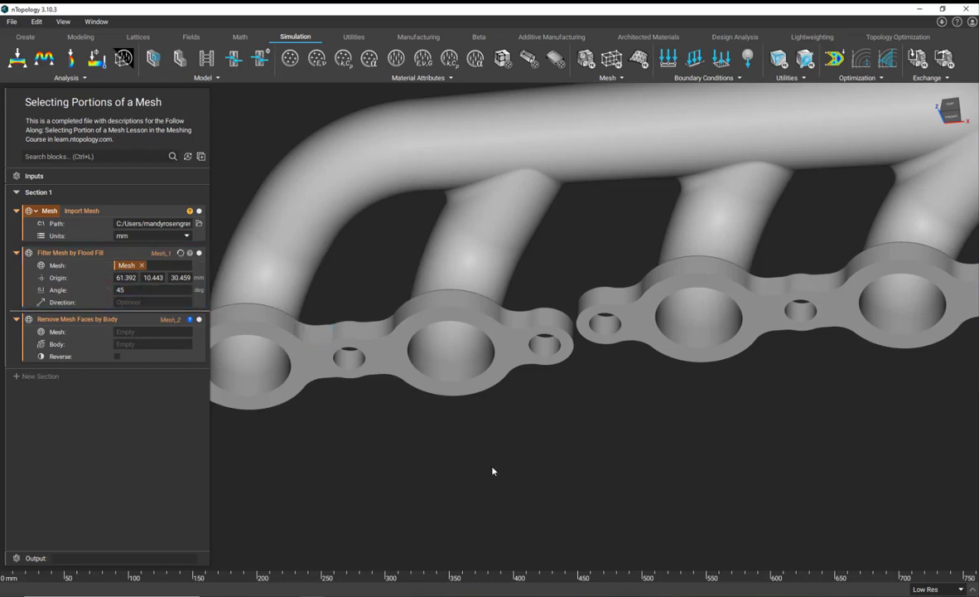
Move the flood fill origin inside the first port, at about -6.51, 10.443, -3.69 mm
{"action": "right_click_drag", "start_coordinate": [300, 353], "coordinate": [319, 343]}
{"action": "left_click", "coordinate": [152, 278]}
{"action": "right_click_drag", "start_coordinate": [408, 453], "coordinate": [502, 368]}
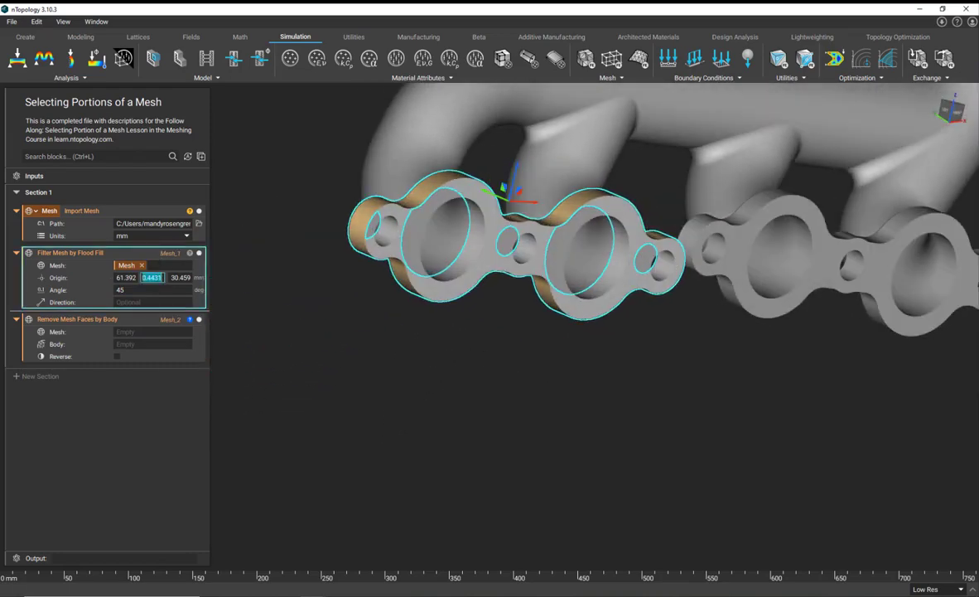
{"action": "left_click", "coordinate": [951, 110]}
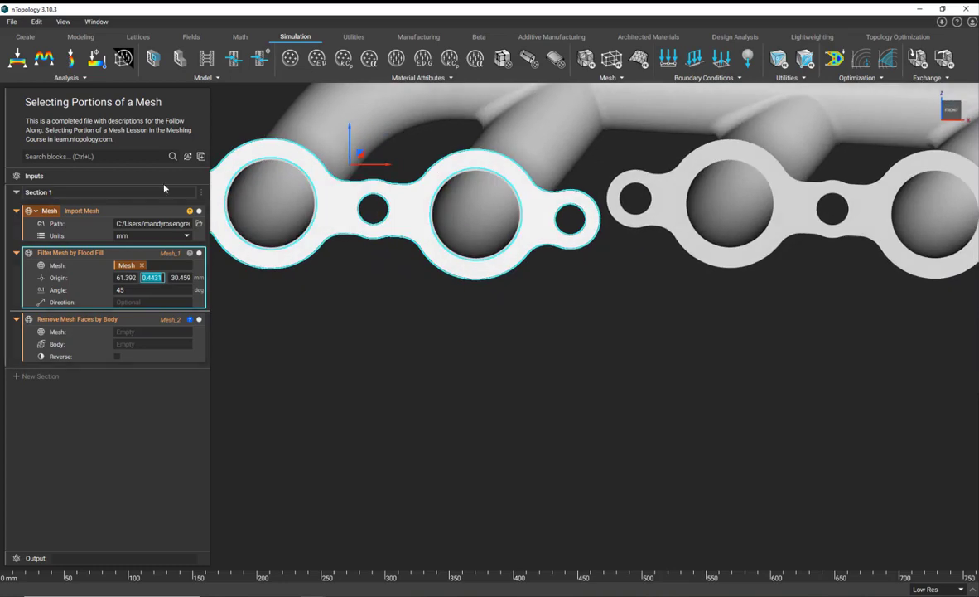
{"action": "left_click_drag", "start_coordinate": [363, 155], "coordinate": [275, 198]}
{"action": "right_click_drag", "start_coordinate": [335, 273], "coordinate": [551, 305]}
{"action": "left_click", "coordinate": [551, 306]}
{"action": "right_click_drag", "start_coordinate": [623, 343], "coordinate": [362, 354]}
{"action": "left_click", "coordinate": [153, 256]}
{"action": "right_click_drag", "start_coordinate": [617, 352], "coordinate": [604, 399]}
{"action": "scroll", "coordinate": [594, 366], "scroll_direction": "down", "scroll_amount": 8}
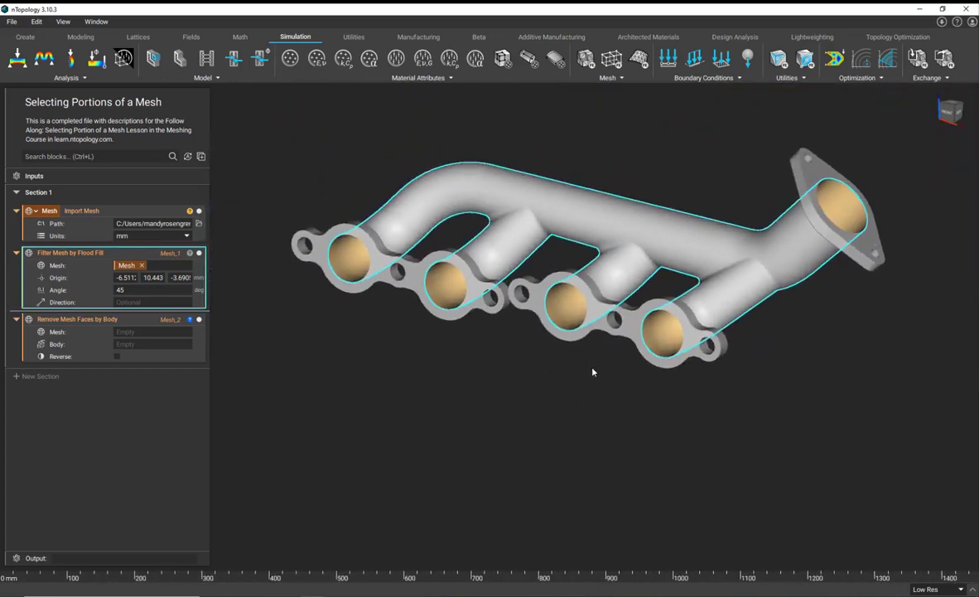
{"action": "scroll", "coordinate": [592, 370], "scroll_direction": "up", "scroll_amount": 1}
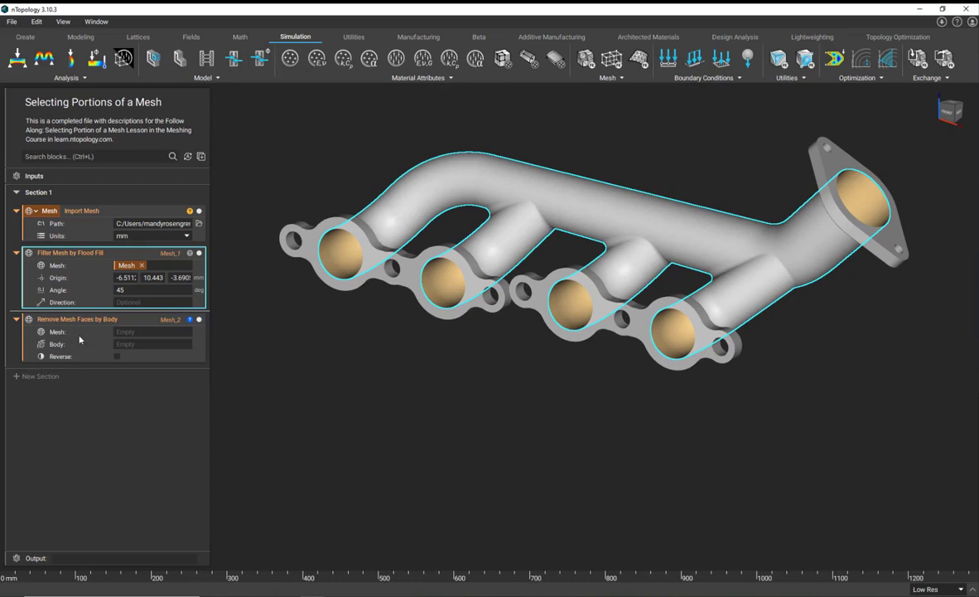
Try flood fill angles of 2 degrees and 1 degree on the pipe's inner surface and inspect the selection
{"action": "double_click", "coordinate": [120, 290]}
{"action": "type", "text": "2"}
{"action": "key", "text": "Return"}
{"action": "double_click", "coordinate": [141, 290]}
{"action": "type", "text": "1"}
{"action": "key", "text": "Return"}
{"action": "right_click_drag", "start_coordinate": [555, 343], "coordinate": [489, 278]}
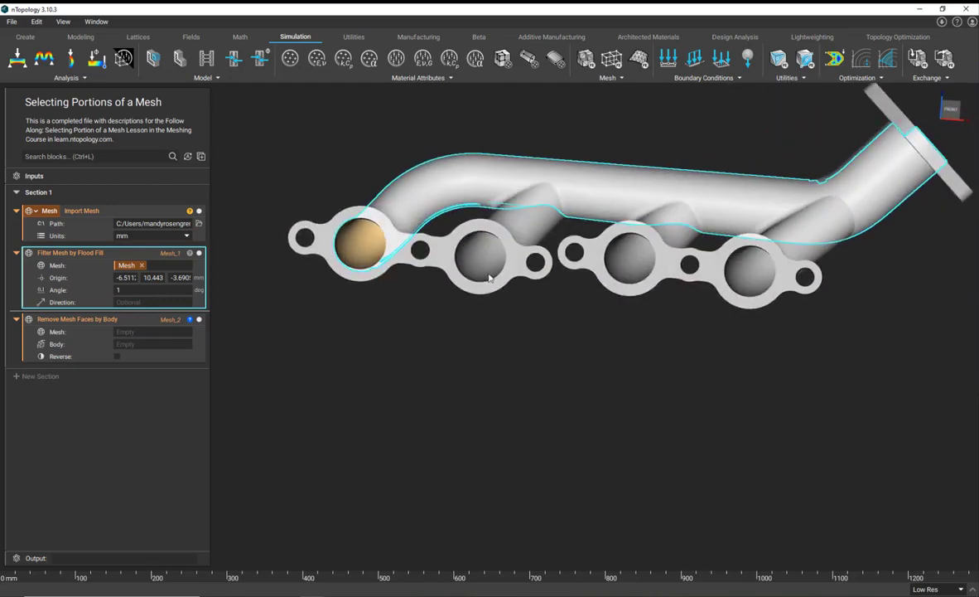
{"action": "left_click", "coordinate": [617, 348]}
{"action": "right_click_drag", "start_coordinate": [495, 339], "coordinate": [475, 329]}
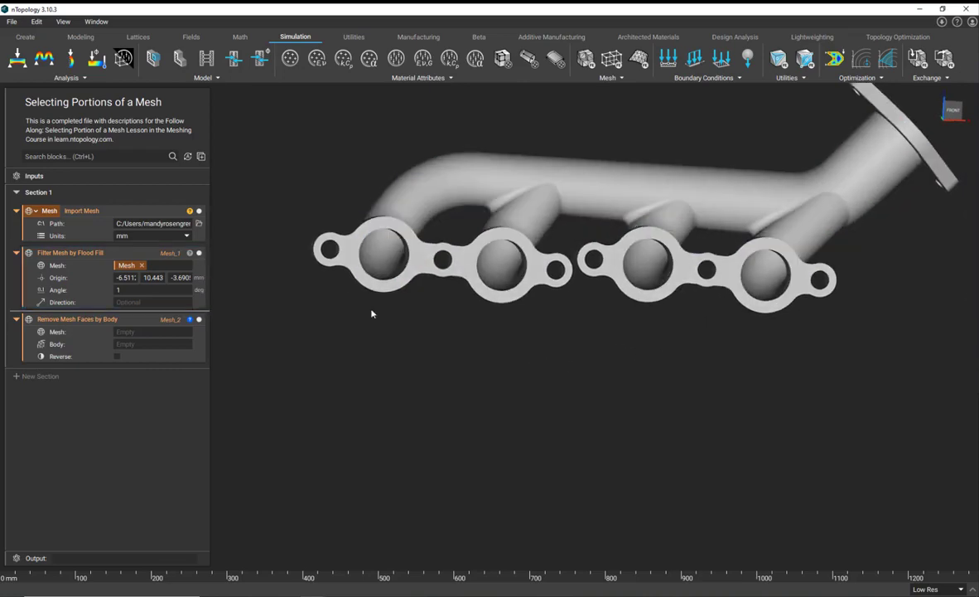
{"action": "left_click", "coordinate": [93, 248]}
{"action": "right_click_drag", "start_coordinate": [654, 310], "coordinate": [675, 323]}
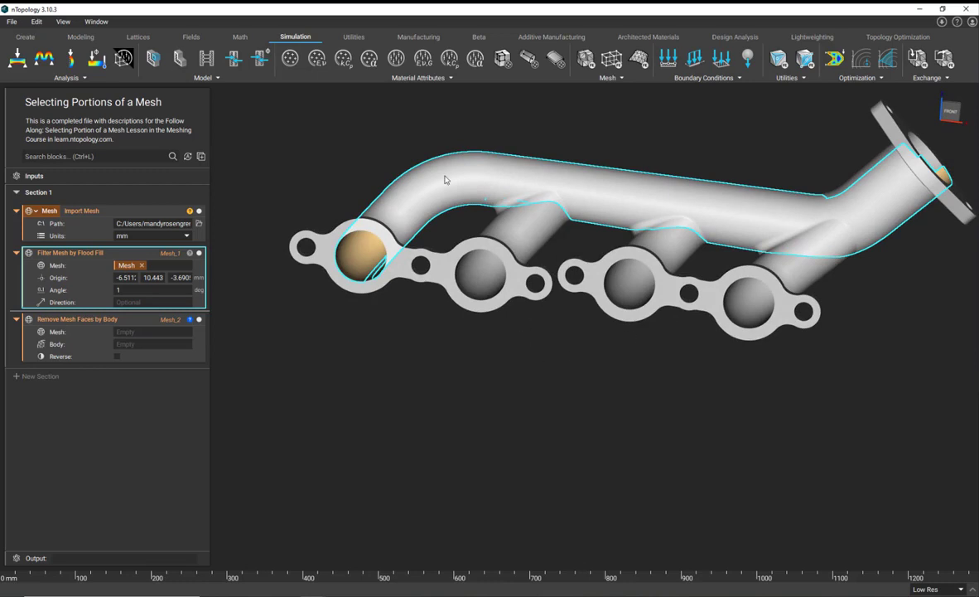
{"action": "right_click_drag", "start_coordinate": [412, 165], "coordinate": [411, 350]}
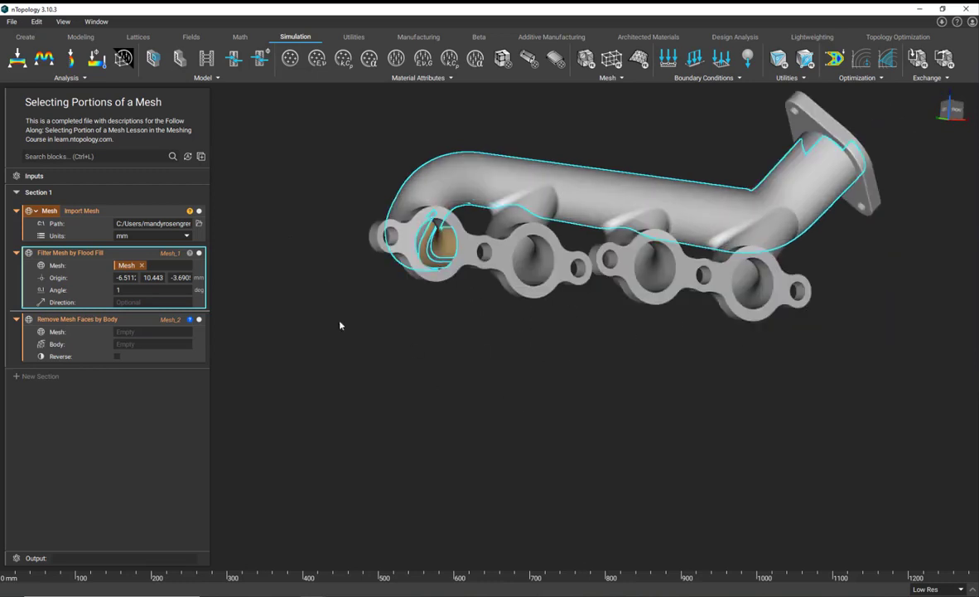
Set the flood fill angle back to 45 degrees and highlight the filtered inner surface
{"action": "double_click", "coordinate": [132, 290]}
{"action": "type", "text": "45"}
{"action": "key", "text": "Return"}
{"action": "left_click", "coordinate": [487, 334]}
{"action": "right_click_drag", "start_coordinate": [487, 334], "coordinate": [344, 357]}
{"action": "left_click", "coordinate": [161, 251]}
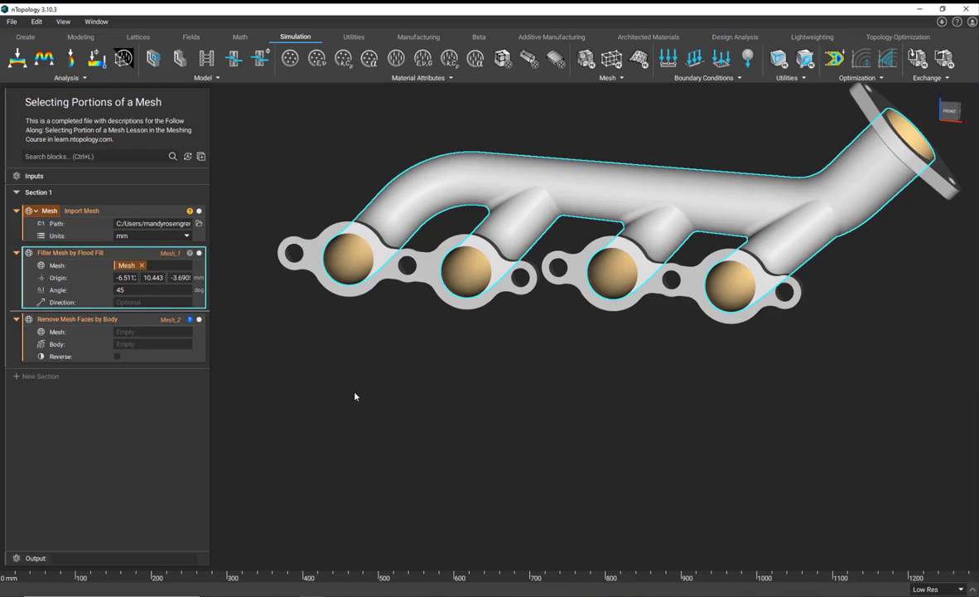
Assign the Mesh variable to Remove Mesh Faces by Body and add a Box from Corners as its body
{"action": "left_click", "coordinate": [139, 330]}
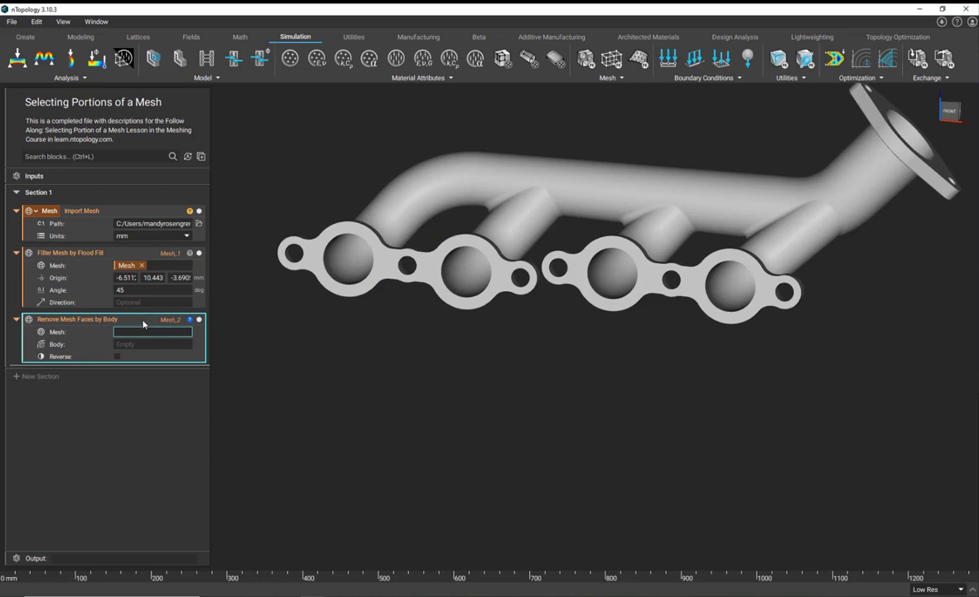
{"action": "left_click_drag", "start_coordinate": [49, 210], "coordinate": [155, 332]}
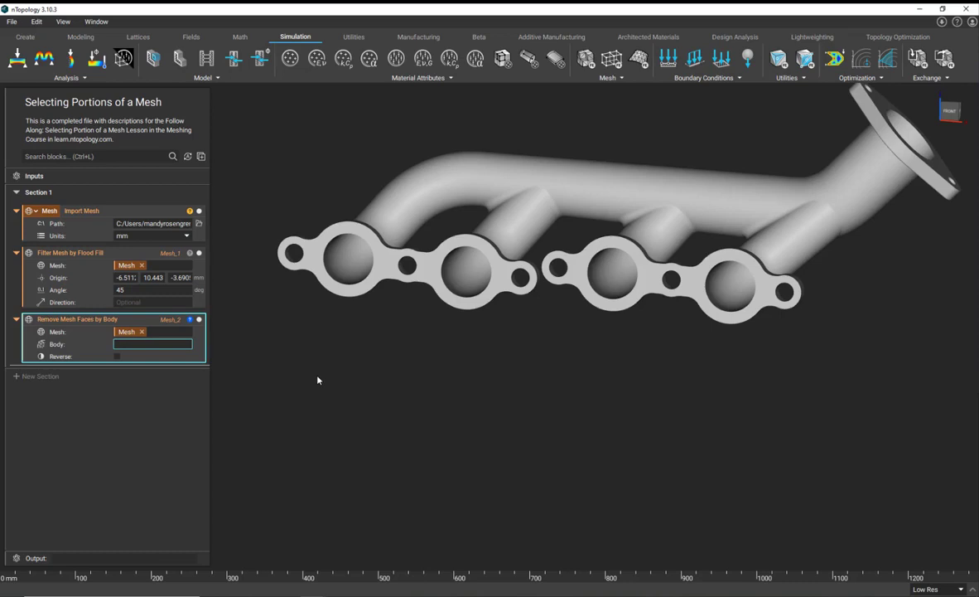
{"action": "type", "text": "box"}
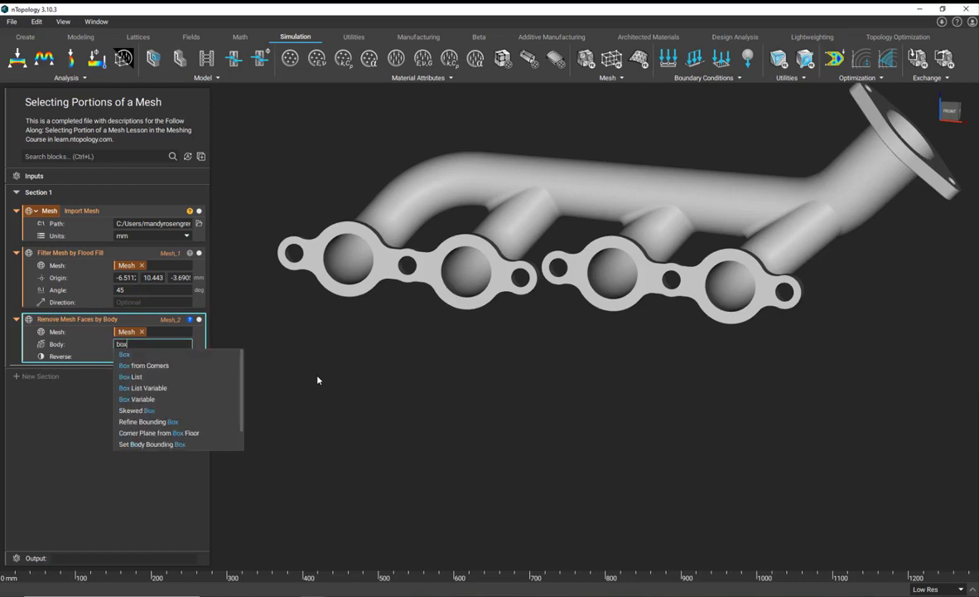
{"action": "left_click", "coordinate": [187, 365]}
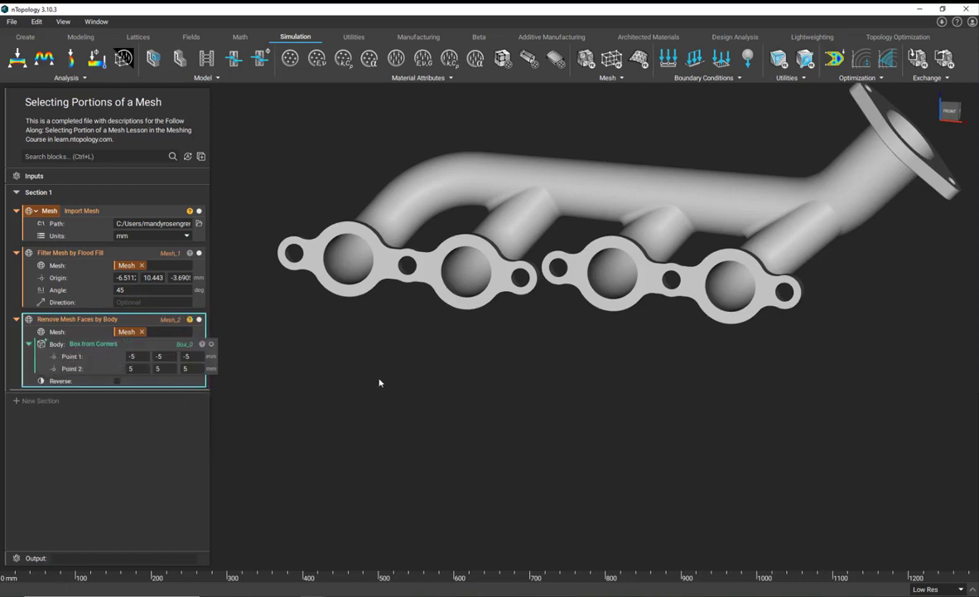
Place the box's Point 1 below and outside the first flange, at about -116, -5, -65.6 mm
{"action": "left_click", "coordinate": [189, 359]}
{"action": "mouse_move", "coordinate": [446, 334]}
{"action": "right_mouse_down"}
{"action": "mouse_move", "coordinate": [437, 432]}
{"action": "mouse_move", "coordinate": [411, 412]}
{"action": "mouse_move", "coordinate": [445, 339]}
{"action": "right_mouse_up"}
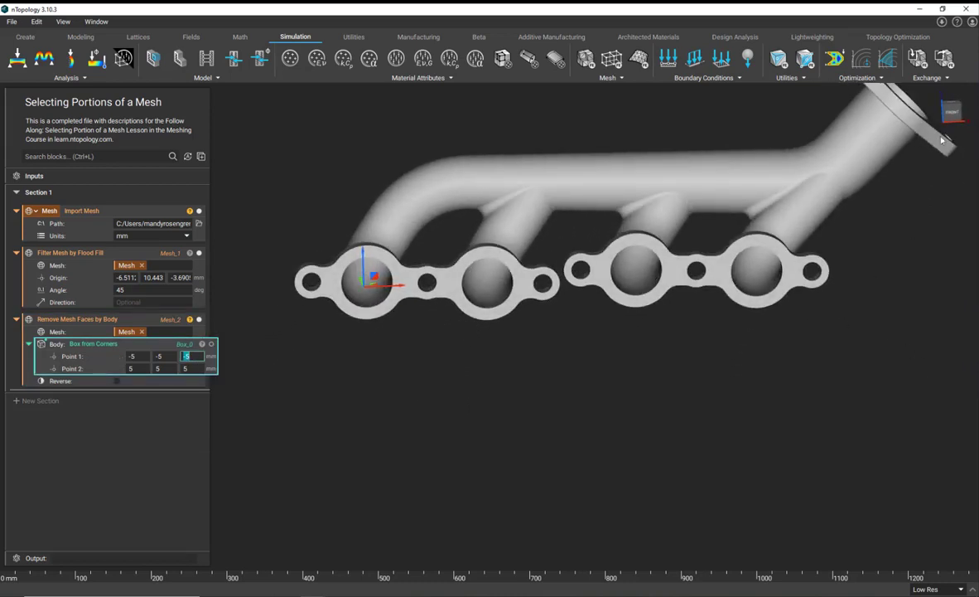
{"action": "left_click", "coordinate": [952, 111]}
{"action": "left_click_drag", "start_coordinate": [368, 251], "coordinate": [283, 295]}
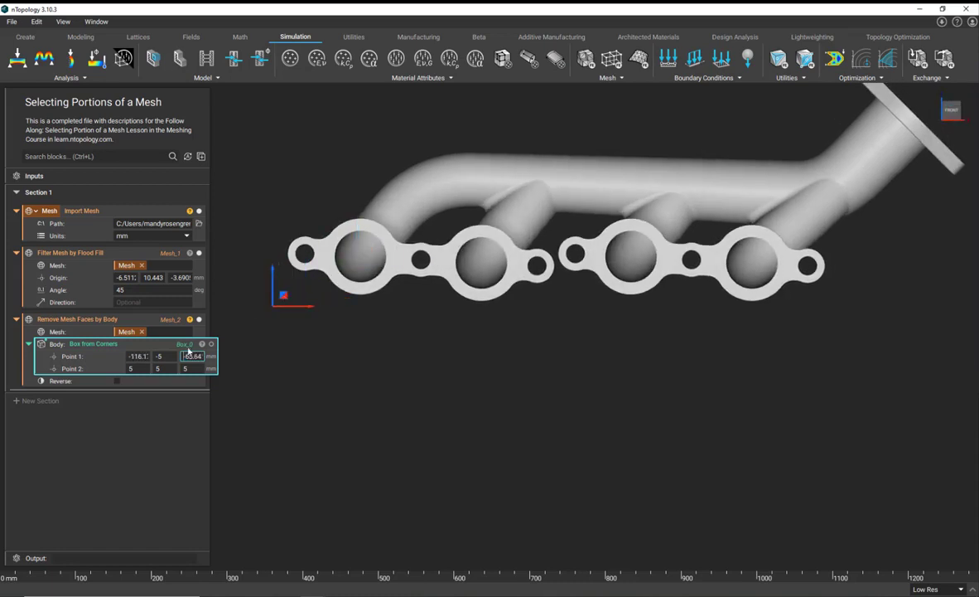
Place the box's Point 2 beyond the last flange, at about 654.54, 24.54, 41.385 mm, so the box encloses all the port flanges
{"action": "left_click", "coordinate": [164, 370]}
{"action": "left_click_drag", "start_coordinate": [376, 241], "coordinate": [829, 197]}
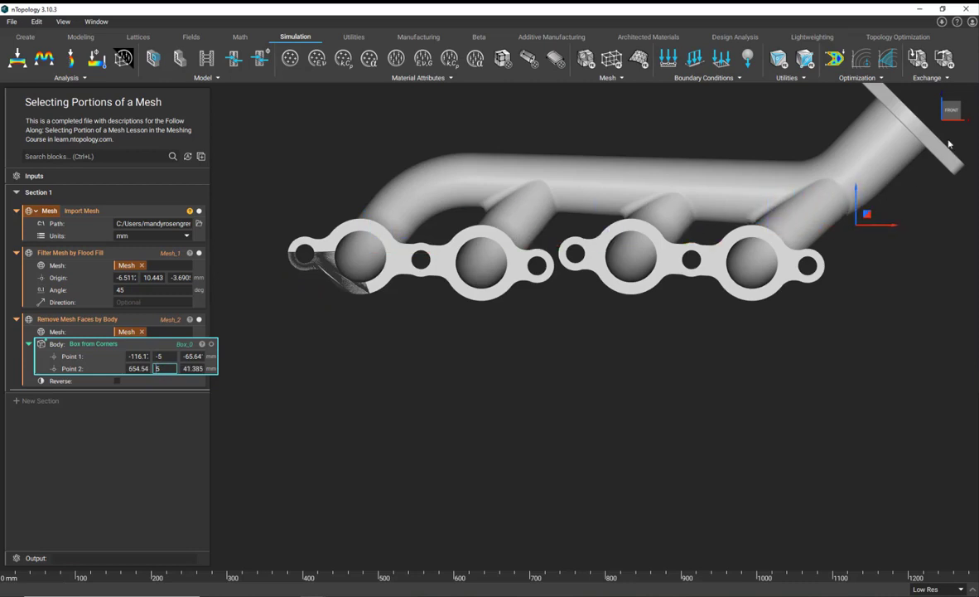
{"action": "left_click", "coordinate": [960, 110]}
{"action": "left_click", "coordinate": [958, 111]}
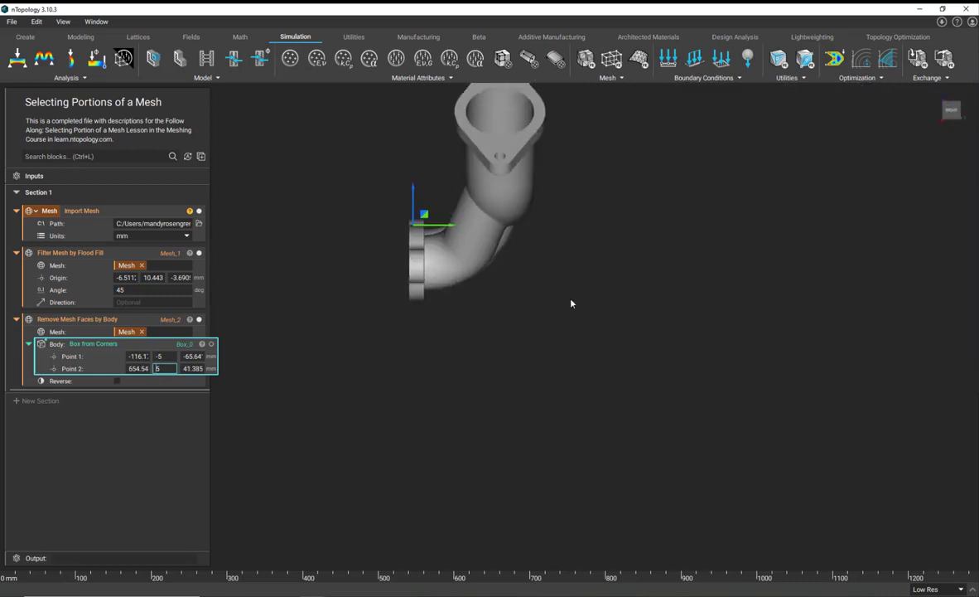
{"action": "left_click_drag", "start_coordinate": [446, 231], "coordinate": [425, 208]}
{"action": "left_click", "coordinate": [353, 354]}
{"action": "right_click_drag", "start_coordinate": [354, 354], "coordinate": [754, 296]}
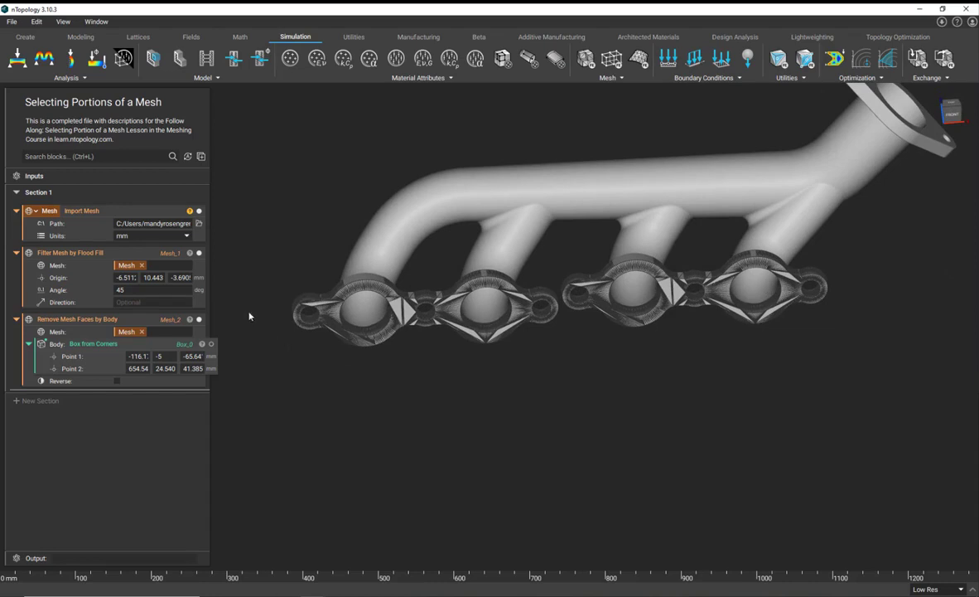
Turn off the wireframe display of the Remove Mesh Faces by Body result and set its object color to green
{"action": "left_click", "coordinate": [193, 321]}
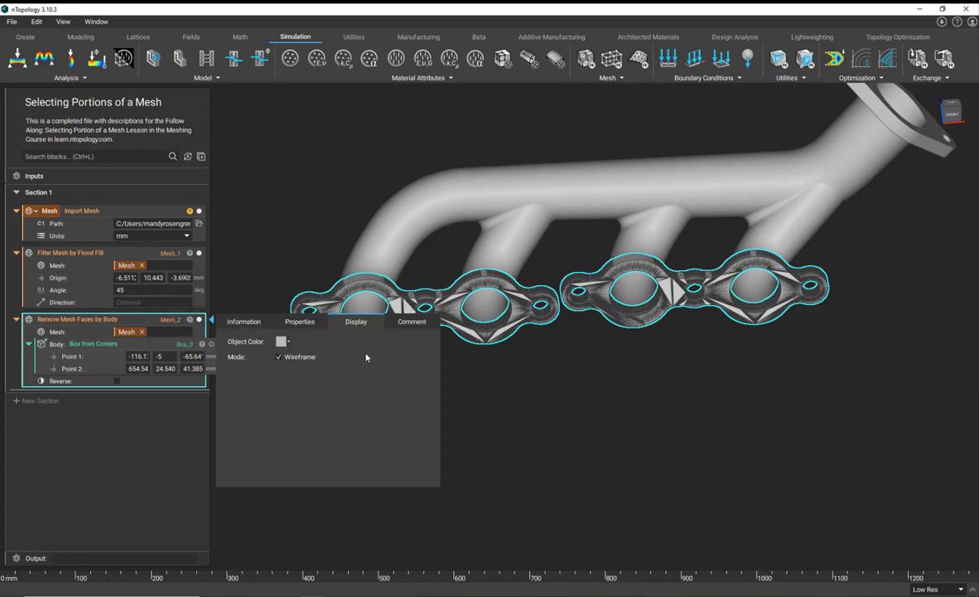
{"action": "left_click", "coordinate": [278, 357]}
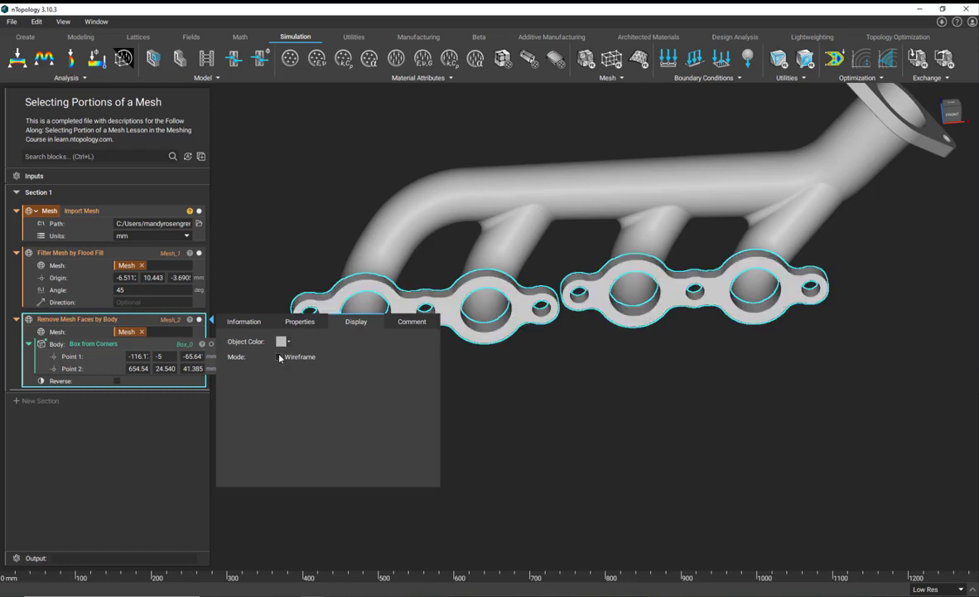
{"action": "left_click", "coordinate": [281, 341]}
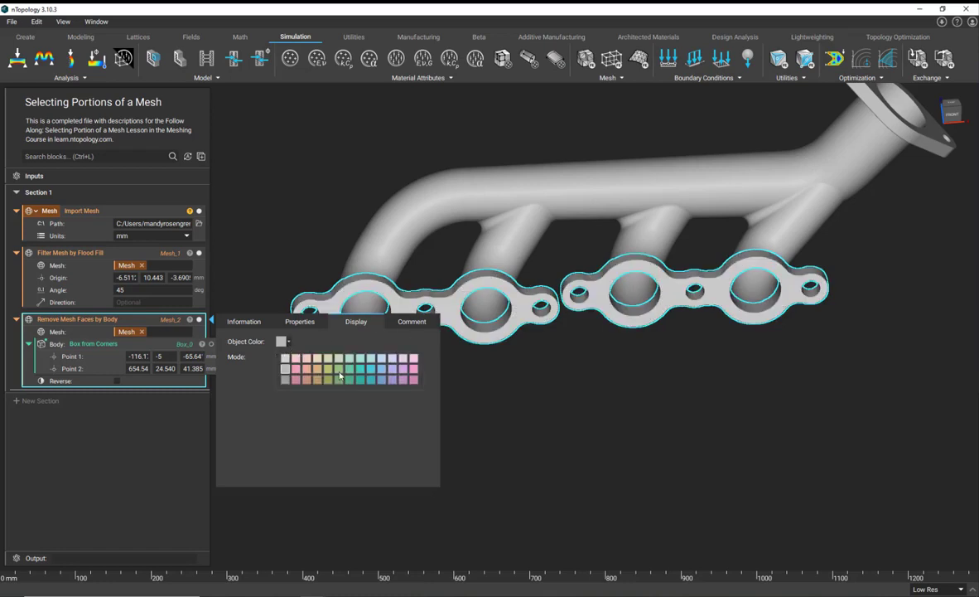
{"action": "left_click", "coordinate": [324, 348]}
{"action": "left_click", "coordinate": [610, 381]}
{"action": "right_click_drag", "start_coordinate": [610, 380], "coordinate": [269, 326]}
{"action": "right_click_drag", "start_coordinate": [336, 333], "coordinate": [371, 282]}
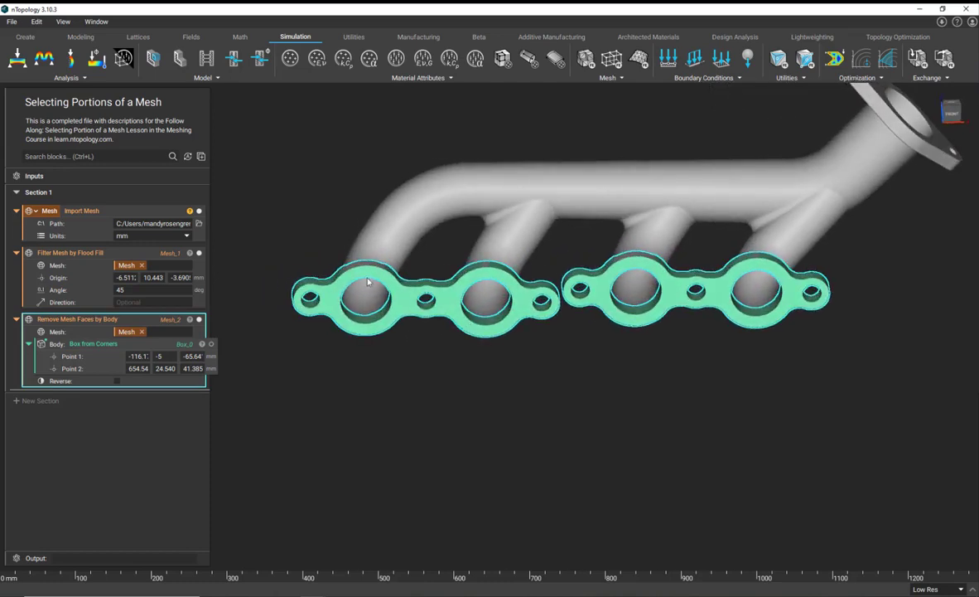
Raise the Z coordinate of the box's Point 2 to 83.233 mm so the box extends higher around the flanges
{"action": "left_click", "coordinate": [202, 358]}
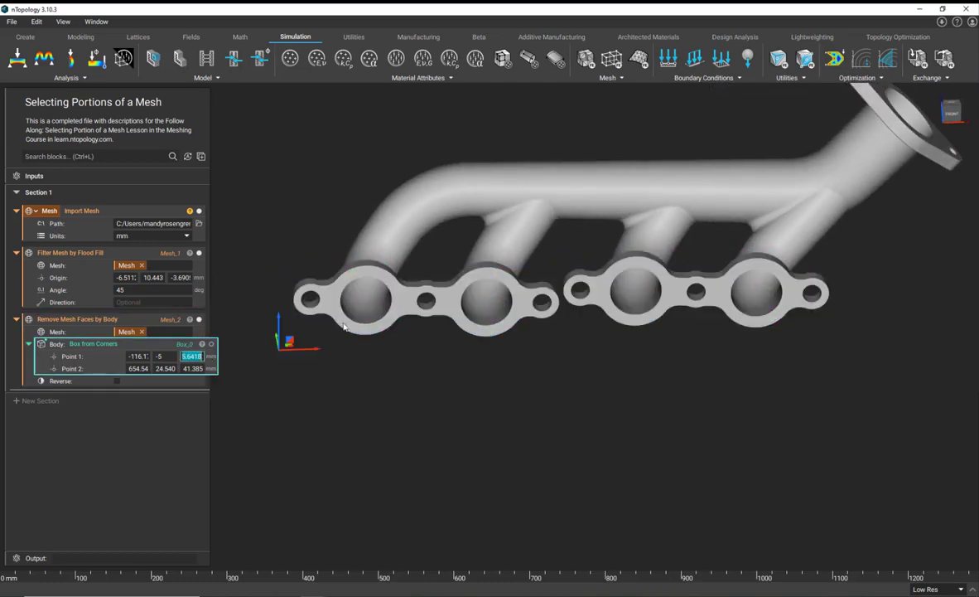
{"action": "left_click", "coordinate": [174, 370]}
{"action": "left_click_drag", "start_coordinate": [857, 233], "coordinate": [857, 202]}
{"action": "left_click", "coordinate": [810, 347]}
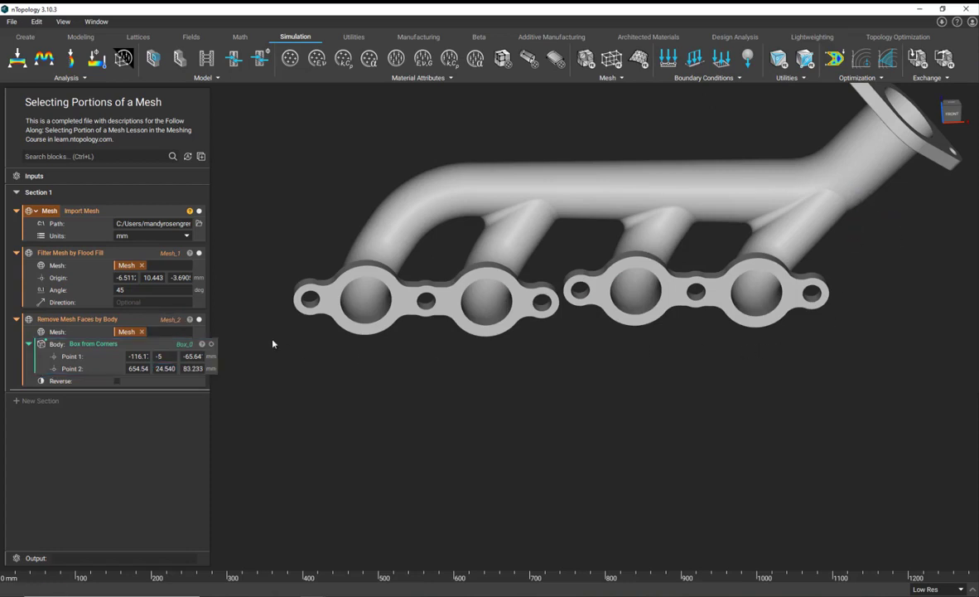
Enable Reverse on Remove Mesh Faces by Body and highlight its resulting mesh on the manifold
{"action": "left_click", "coordinate": [166, 327]}
{"action": "right_click_drag", "start_coordinate": [477, 286], "coordinate": [323, 447]}
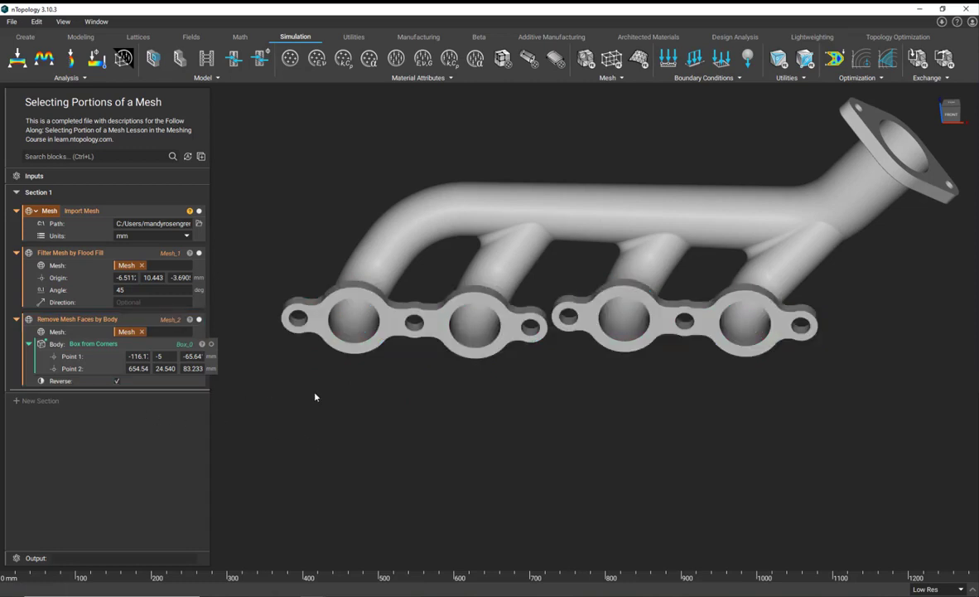
{"action": "right_click_drag", "start_coordinate": [553, 396], "coordinate": [521, 475]}
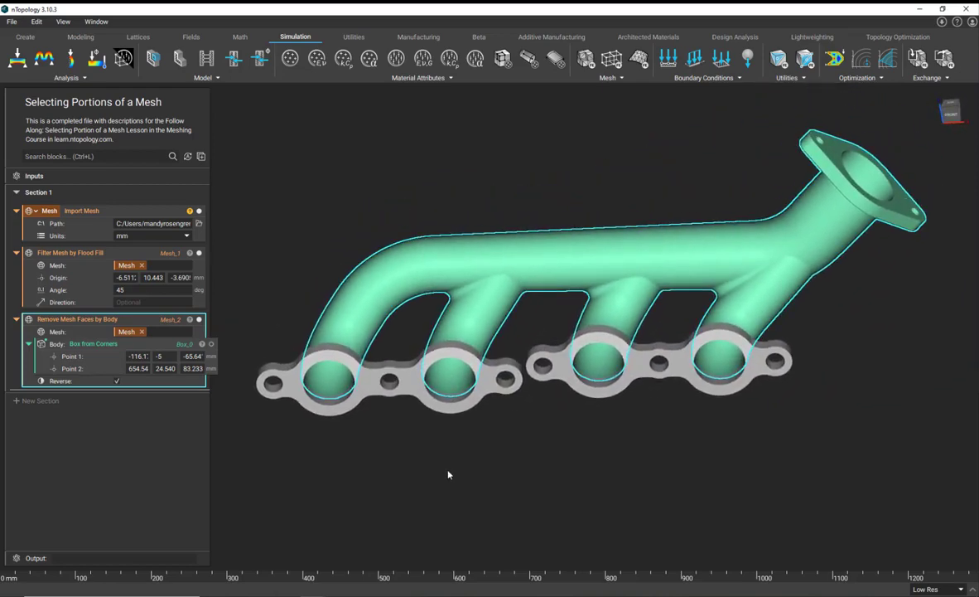
Add an FE Boundary by Body block and an FE Boundary by Flood Fill block below Remove Mesh Faces by Body
{"action": "left_click", "coordinate": [786, 78]}
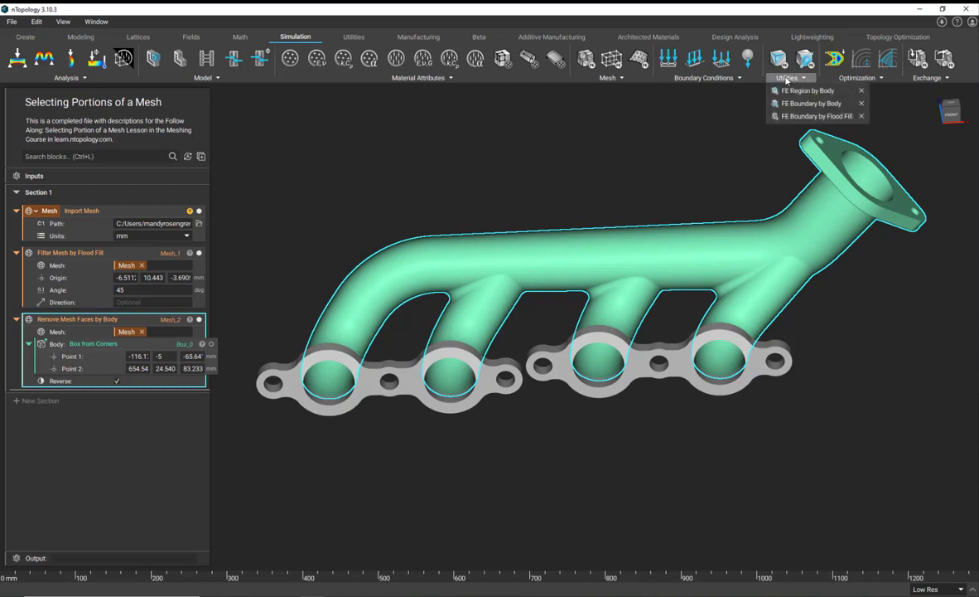
{"action": "left_click", "coordinate": [793, 104]}
{"action": "left_click", "coordinate": [786, 78]}
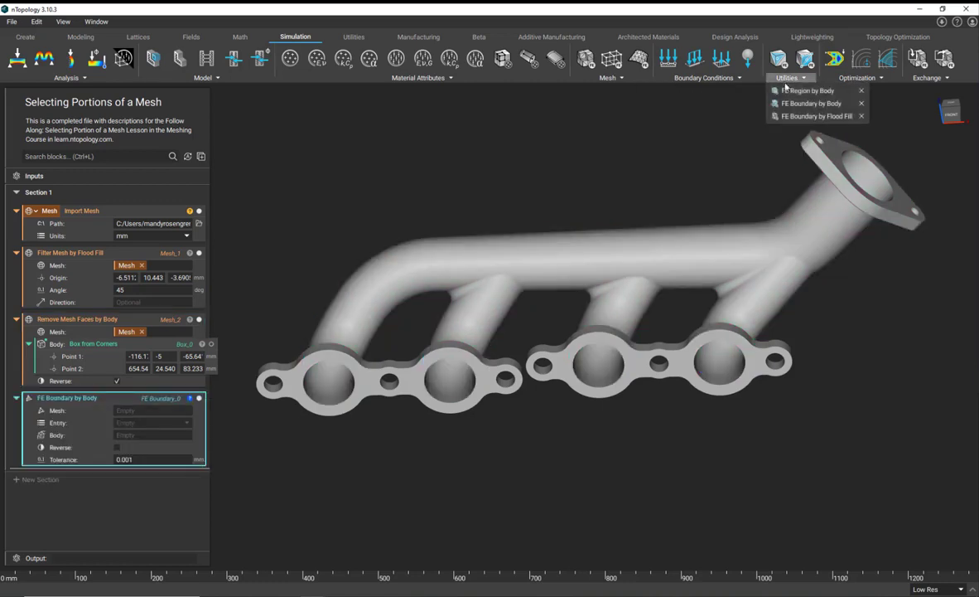
{"action": "left_click", "coordinate": [793, 115]}
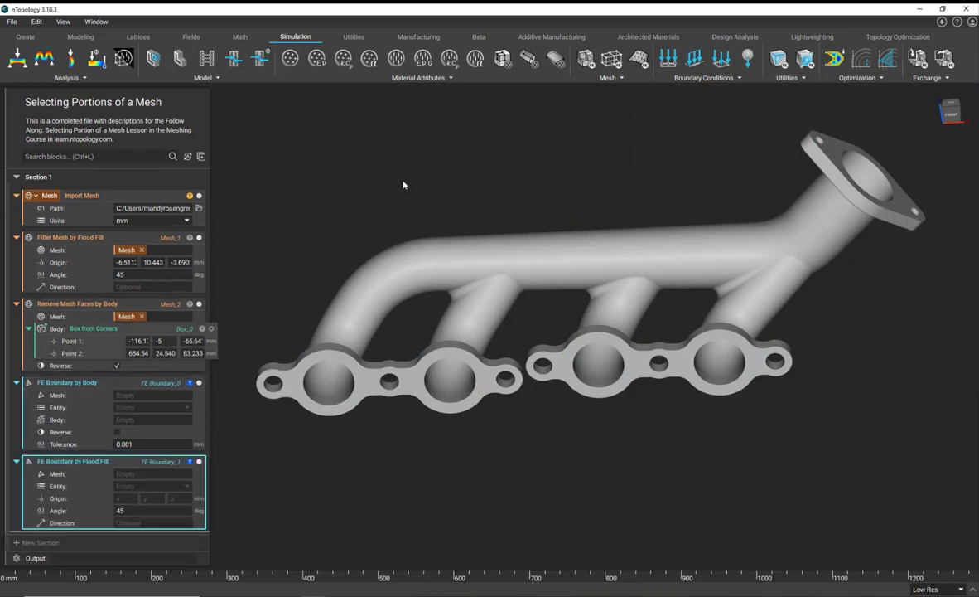
{"action": "left_click", "coordinate": [54, 305]}
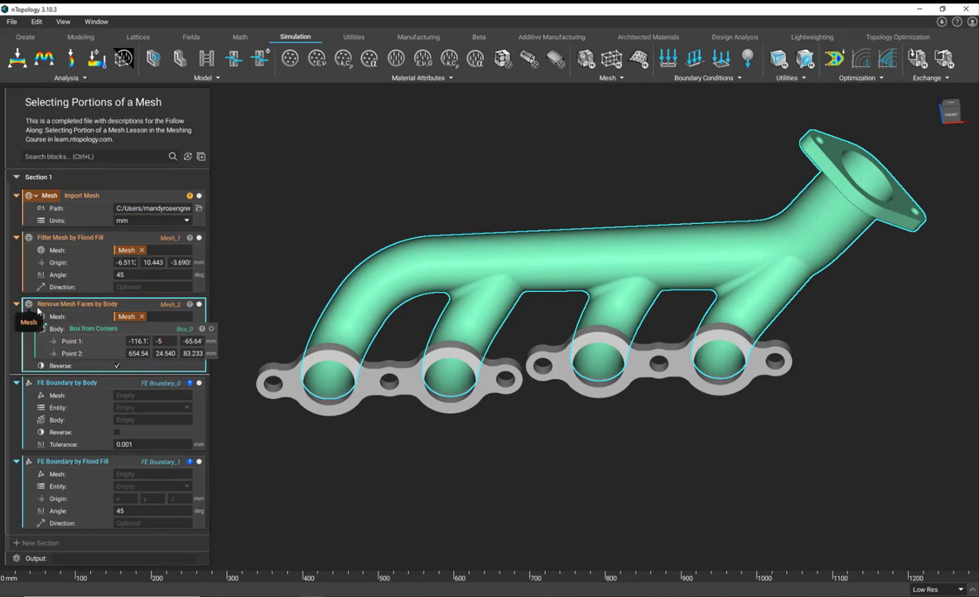
{"action": "left_click", "coordinate": [83, 384]}
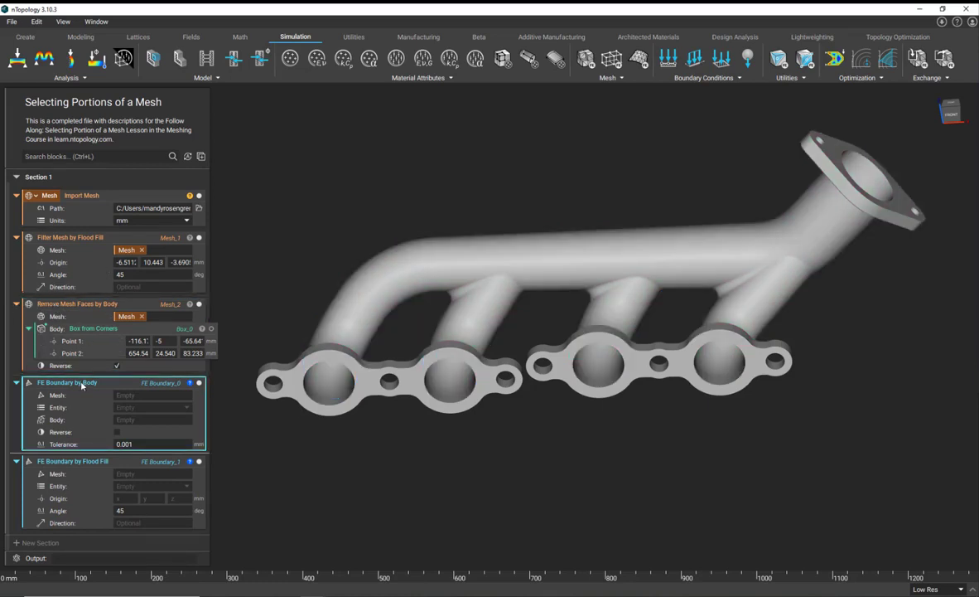
{"action": "left_click", "coordinate": [88, 464]}
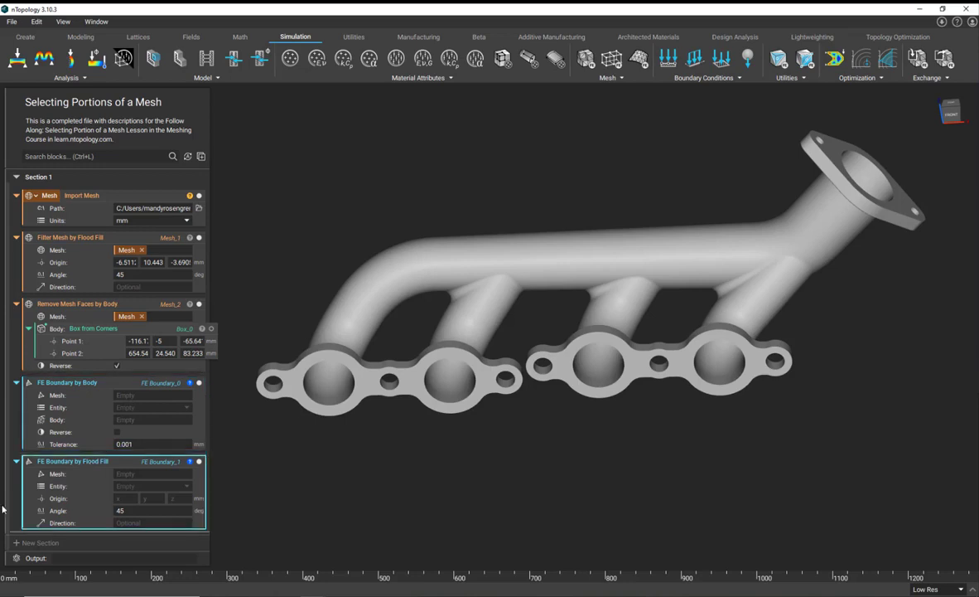